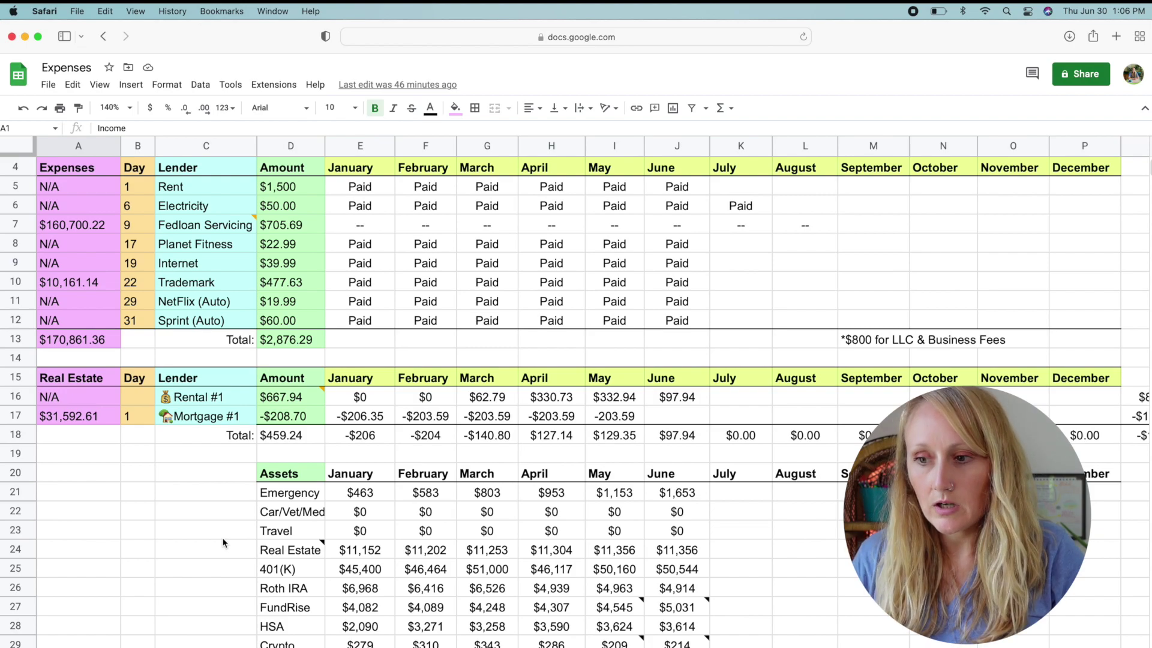
{"action": "scroll", "coordinate": [223, 542], "scroll_direction": "up", "scroll_amount": 3}
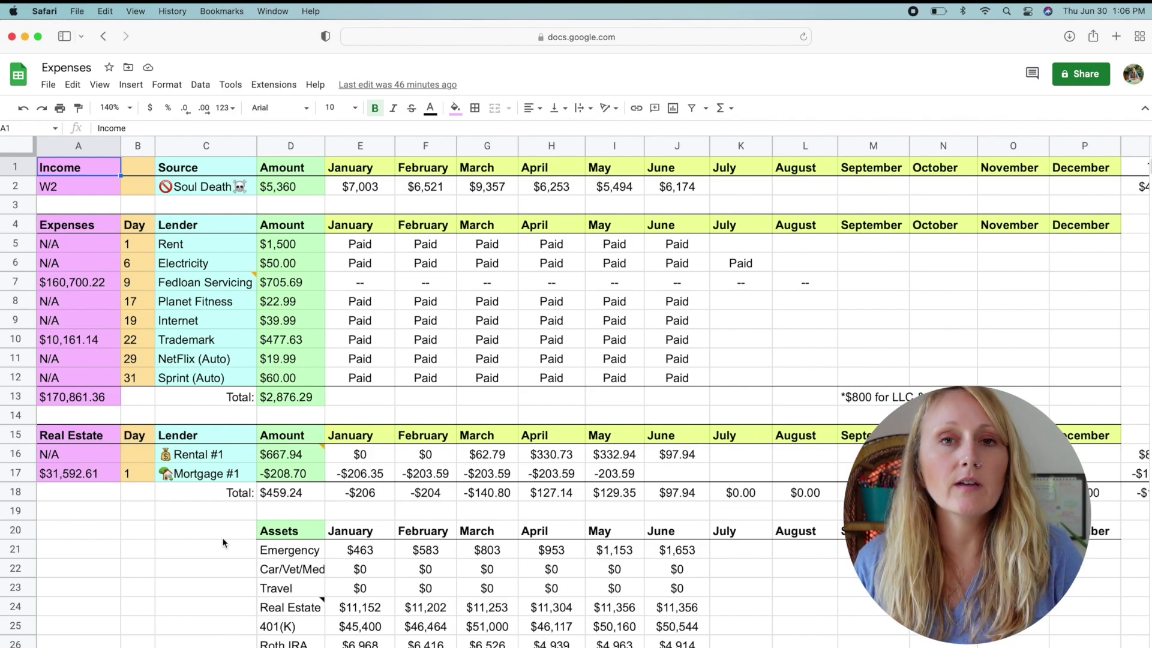
{"action": "scroll", "coordinate": [223, 542], "scroll_direction": "down", "scroll_amount": 5}
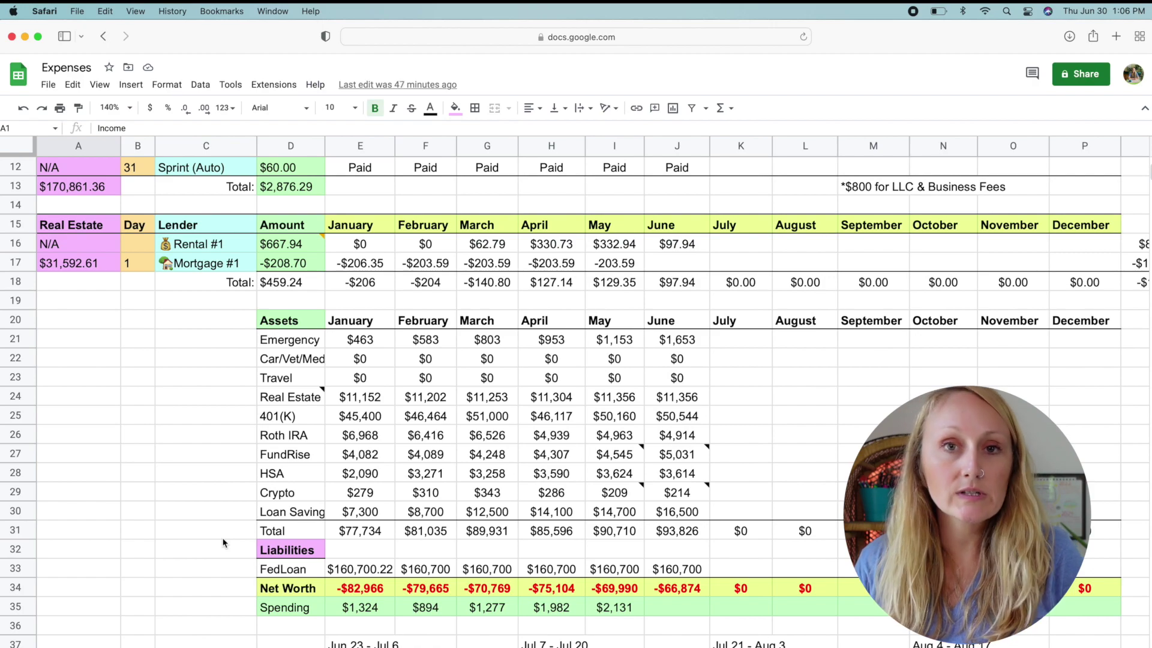
- Check June's Loan Saving balance of $16,500 in J30
{"action": "left_click", "coordinate": [686, 513]}
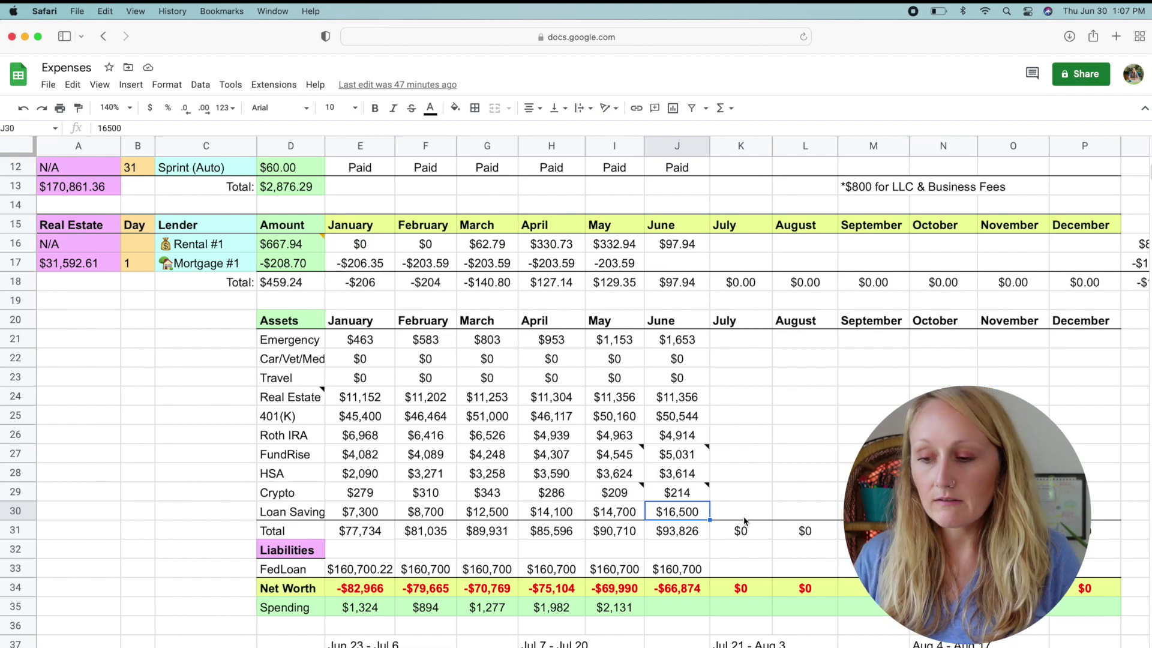
{"action": "scroll", "coordinate": [744, 520], "scroll_direction": "up", "scroll_amount": 3}
{"action": "scroll", "coordinate": [743, 521], "scroll_direction": "up", "scroll_amount": 3}
{"action": "scroll", "coordinate": [744, 521], "scroll_direction": "right", "scroll_amount": 5}
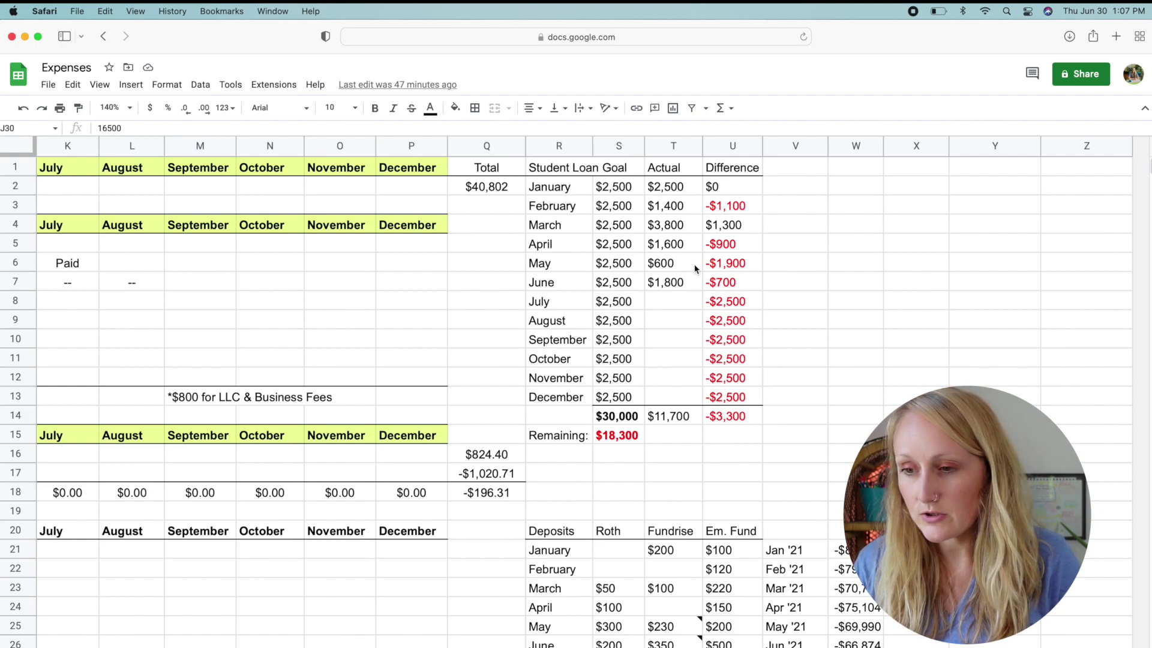
{"action": "left_click", "coordinate": [734, 191]}
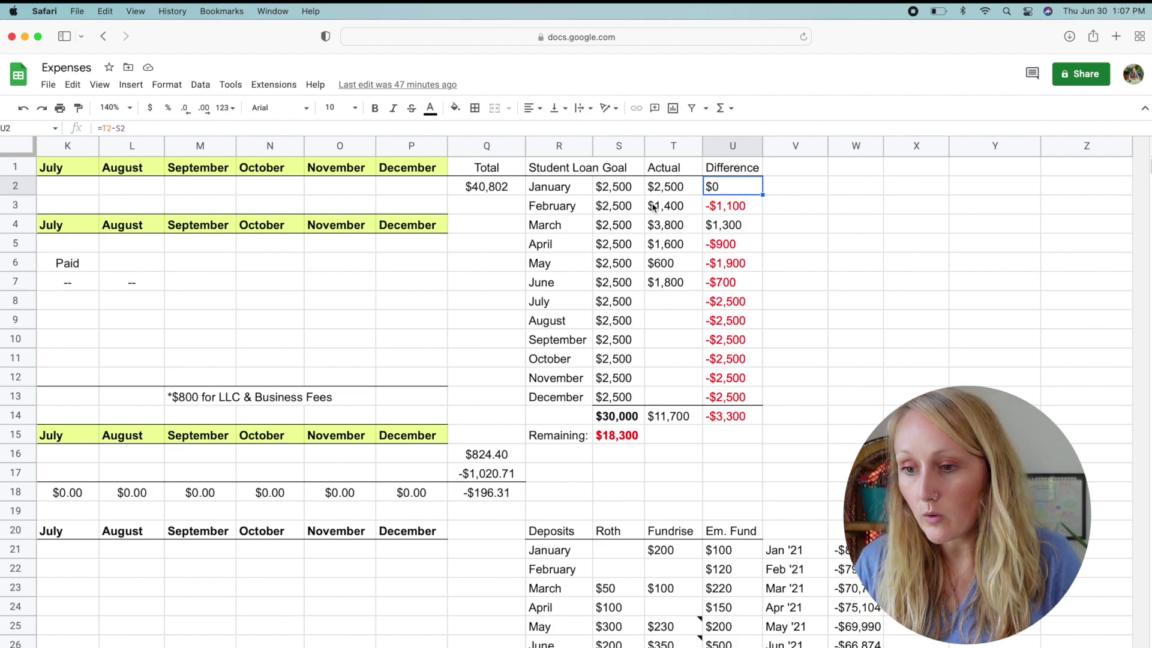
{"action": "left_click", "coordinate": [740, 207]}
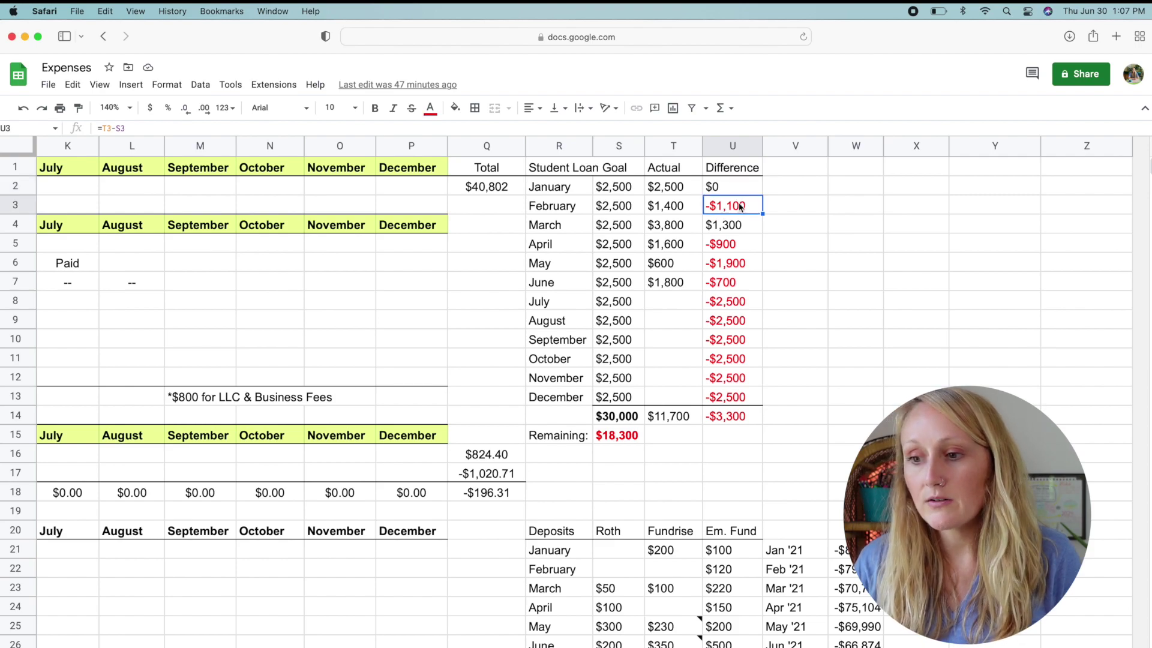
{"action": "left_click", "coordinate": [747, 228]}
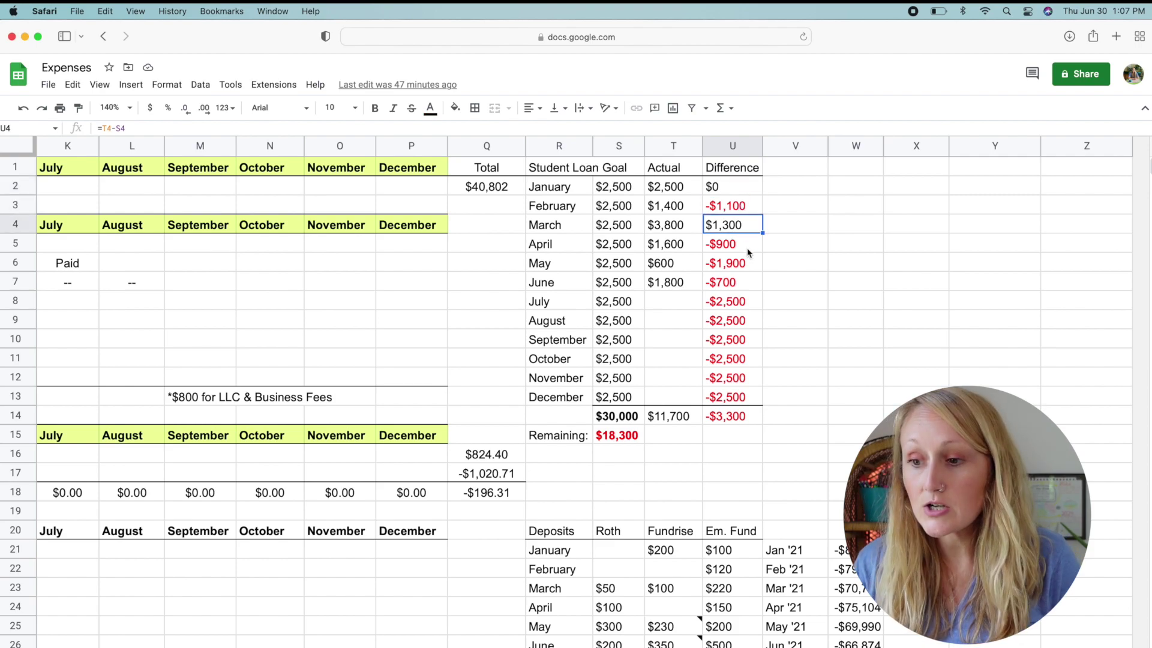
{"action": "left_click", "coordinate": [747, 251]}
{"action": "left_click", "coordinate": [750, 282]}
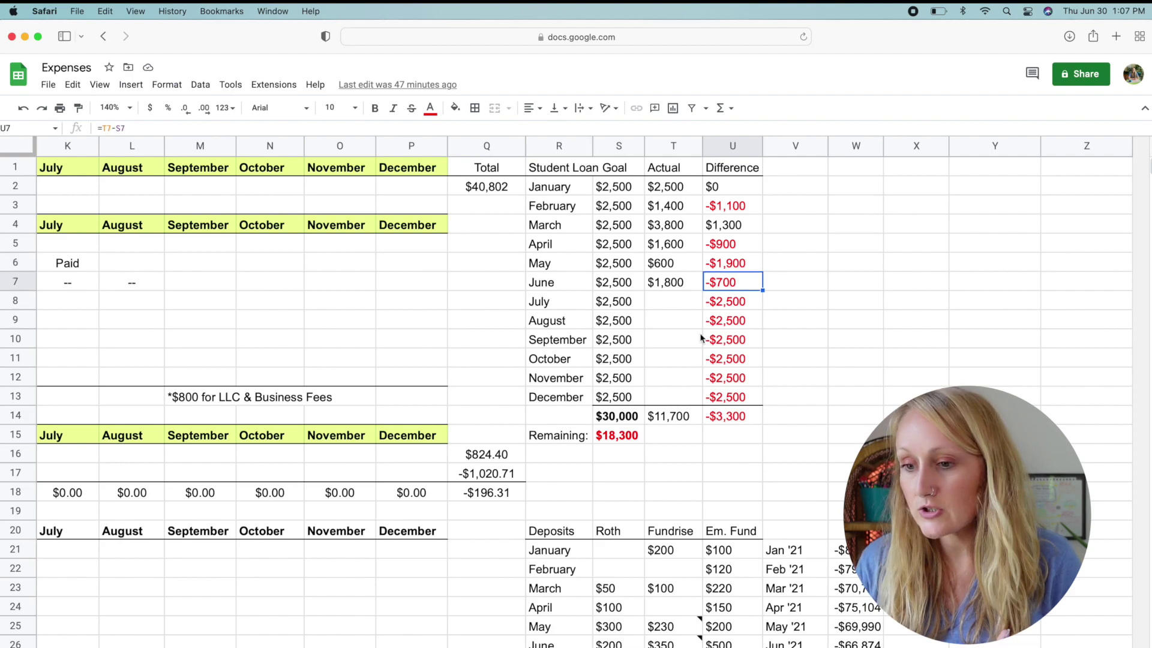
{"action": "left_click", "coordinate": [734, 416]}
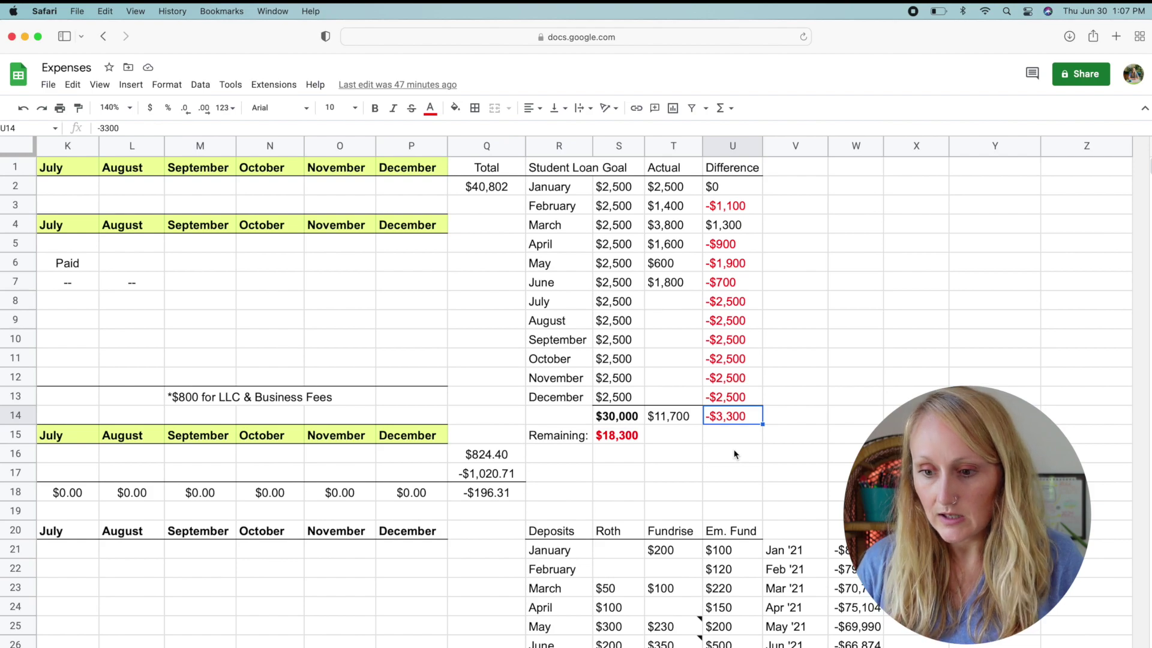
{"action": "left_click_drag", "start_coordinate": [734, 454], "coordinate": [794, 458]}
{"action": "left_click", "coordinate": [683, 484]}
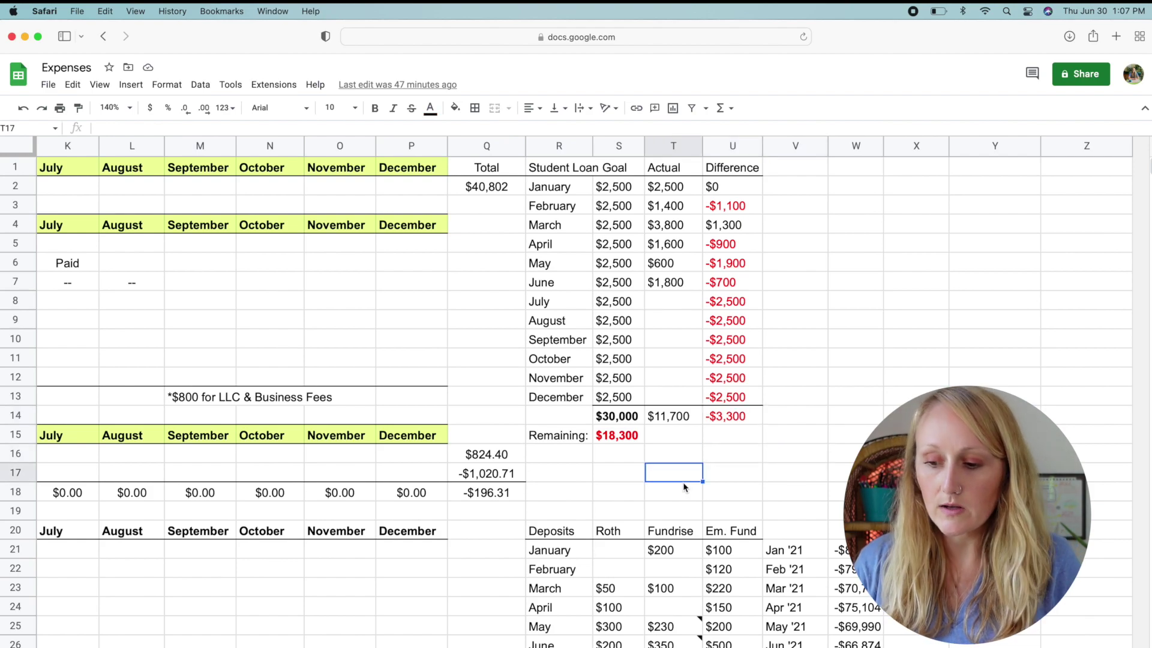
{"action": "scroll", "coordinate": [683, 482], "scroll_direction": "down", "scroll_amount": 4}
{"action": "scroll", "coordinate": [682, 482], "scroll_direction": "left", "scroll_amount": 5}
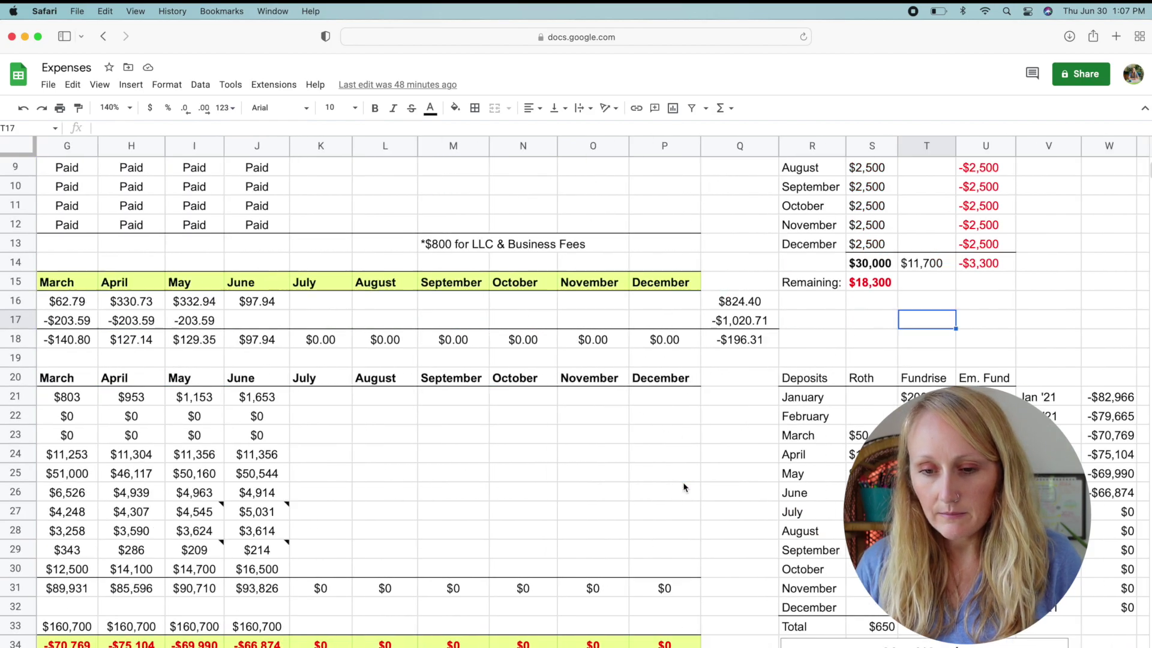
{"action": "scroll", "coordinate": [684, 481], "scroll_direction": "left", "scroll_amount": 5}
{"action": "scroll", "coordinate": [683, 486], "scroll_direction": "down", "scroll_amount": 2}
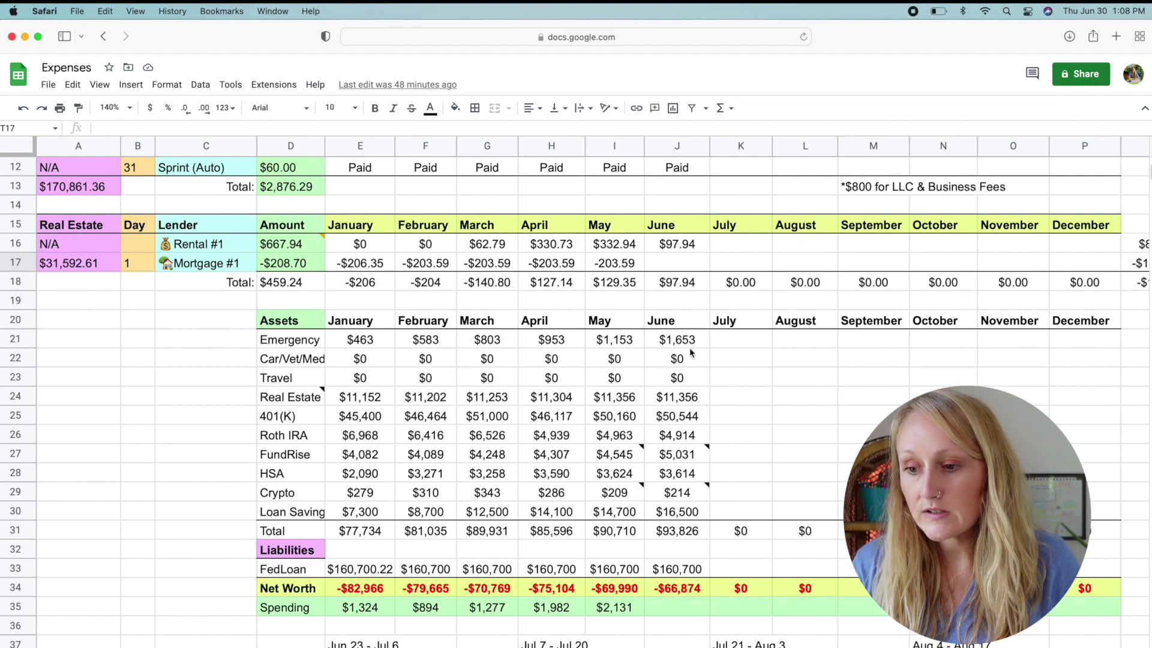
- Select June's asset balances, then the Emergency fund row from January to June
{"action": "left_click_drag", "start_coordinate": [690, 347], "coordinate": [703, 510]}
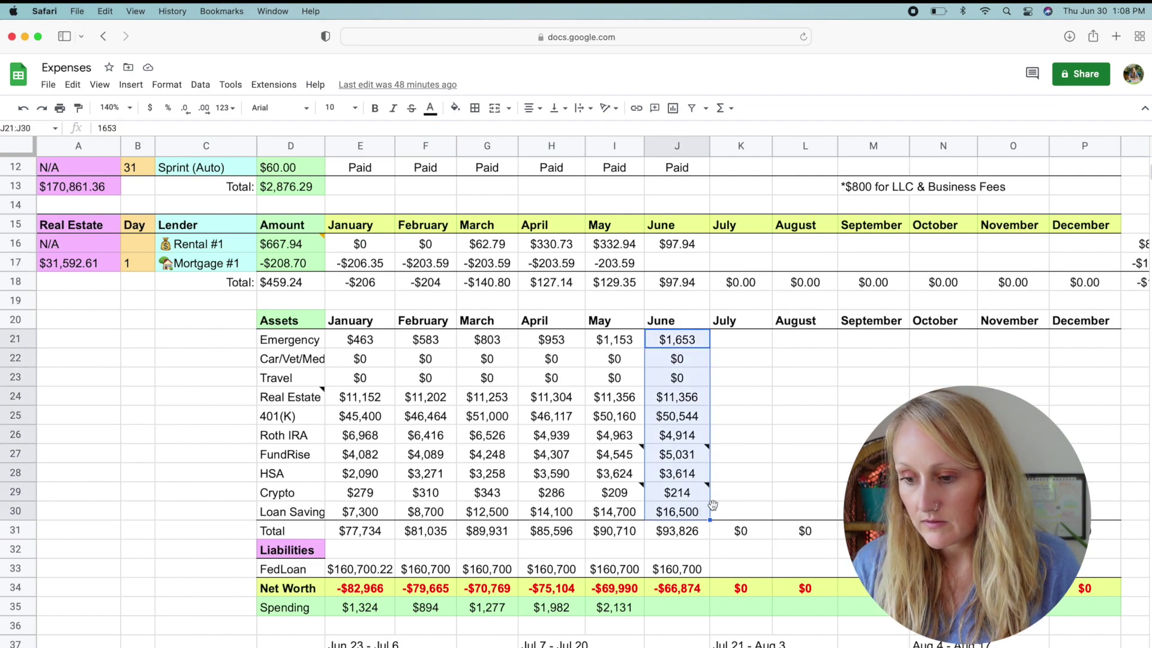
{"action": "left_click", "coordinate": [739, 500]}
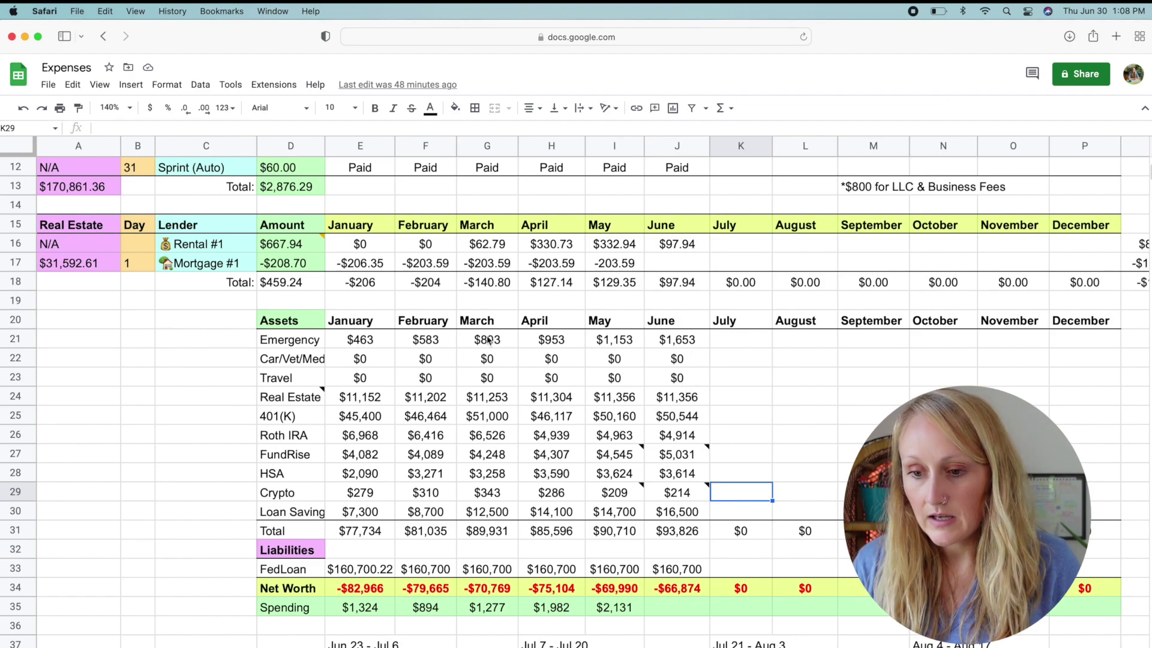
{"action": "left_click_drag", "start_coordinate": [384, 336], "coordinate": [698, 350]}
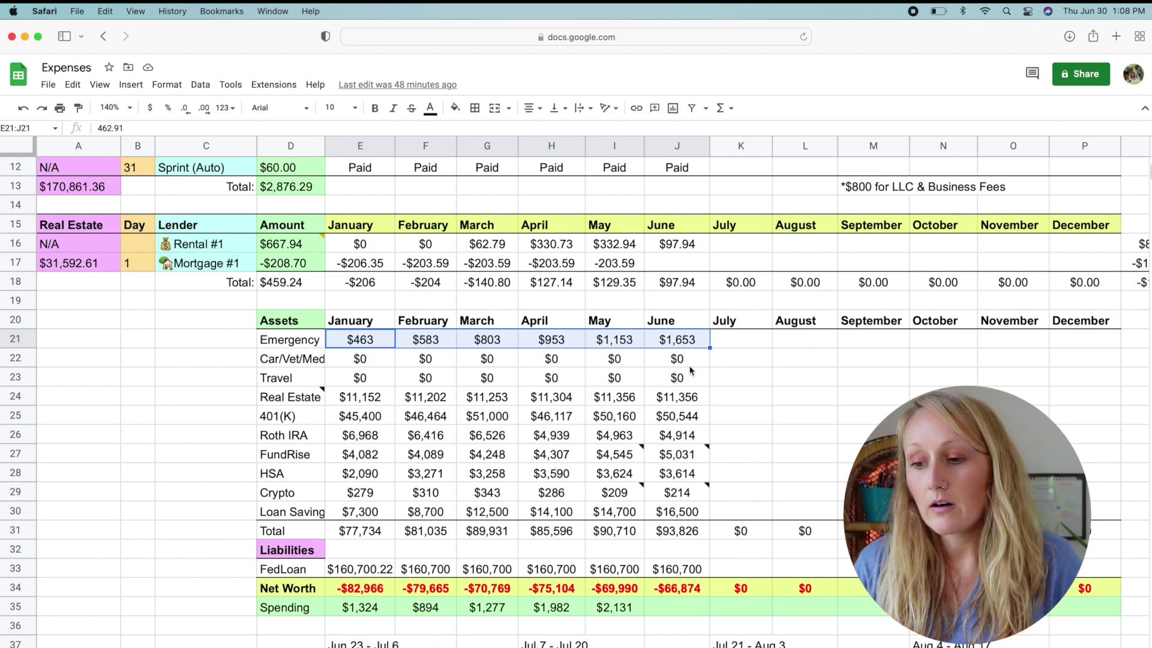
- Check June's Emergency fund ($1,653), Car/Vet/Med, Travel and Real Estate balances
{"action": "left_click", "coordinate": [691, 365]}
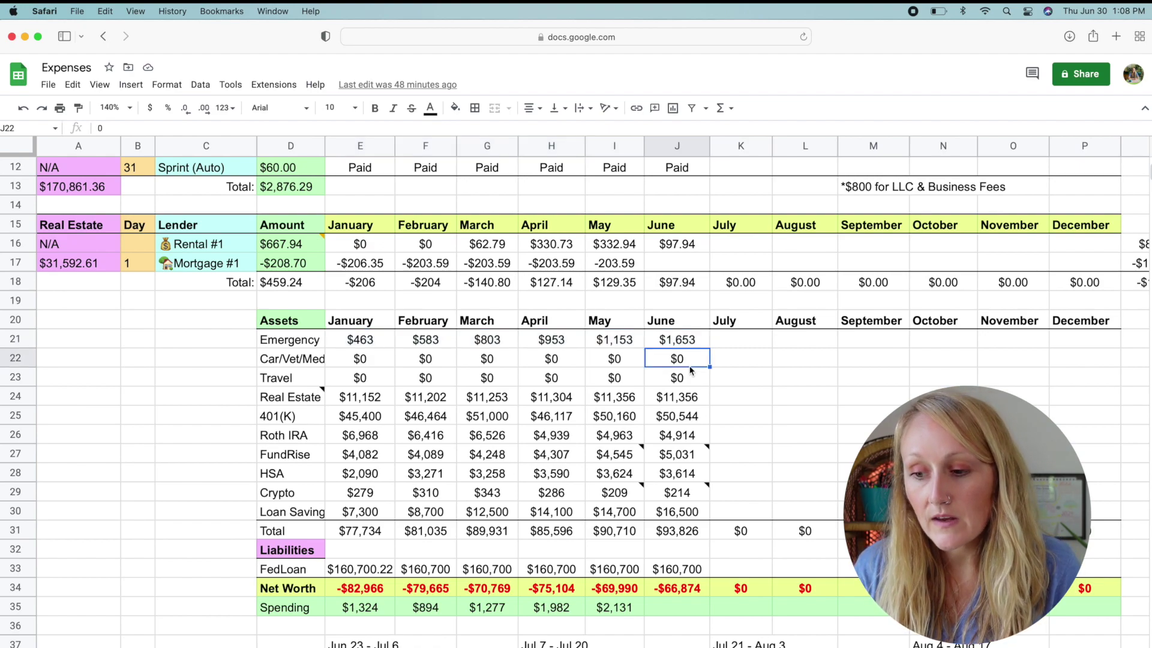
{"action": "left_click", "coordinate": [695, 348]}
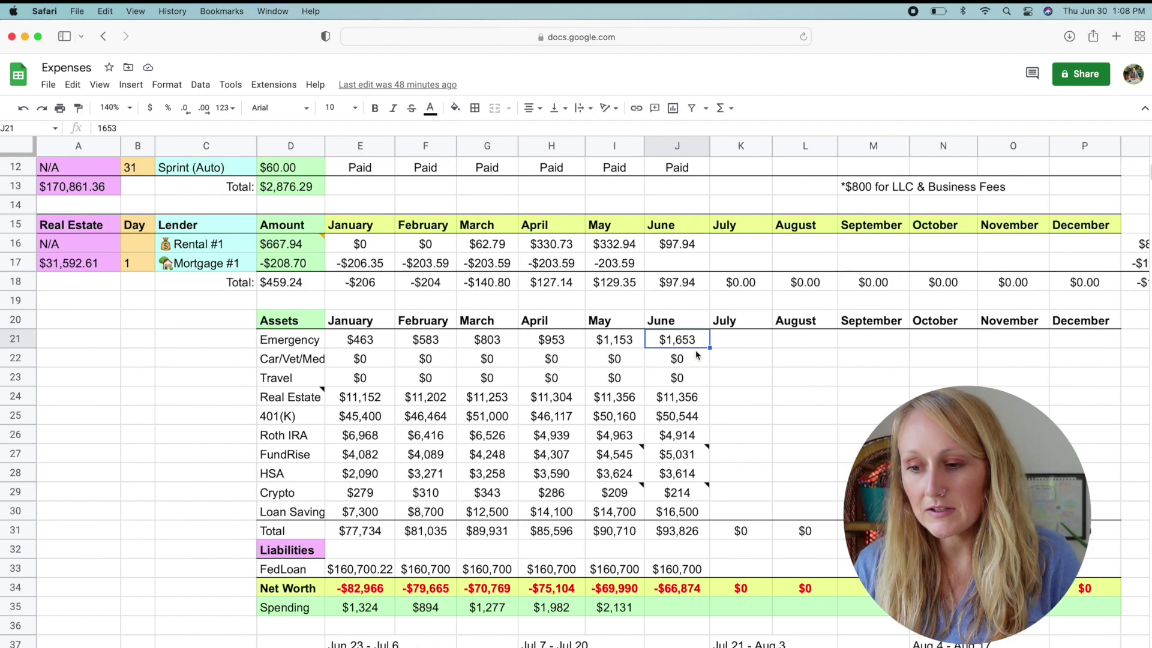
{"action": "left_click", "coordinate": [696, 359]}
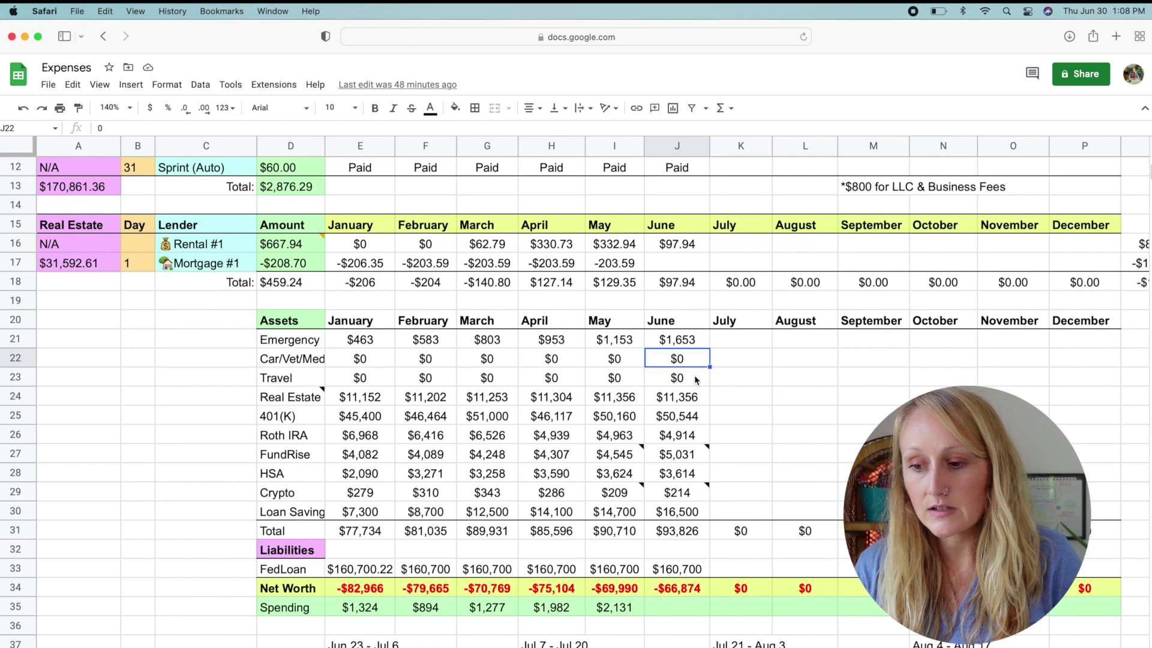
{"action": "left_click", "coordinate": [694, 378]}
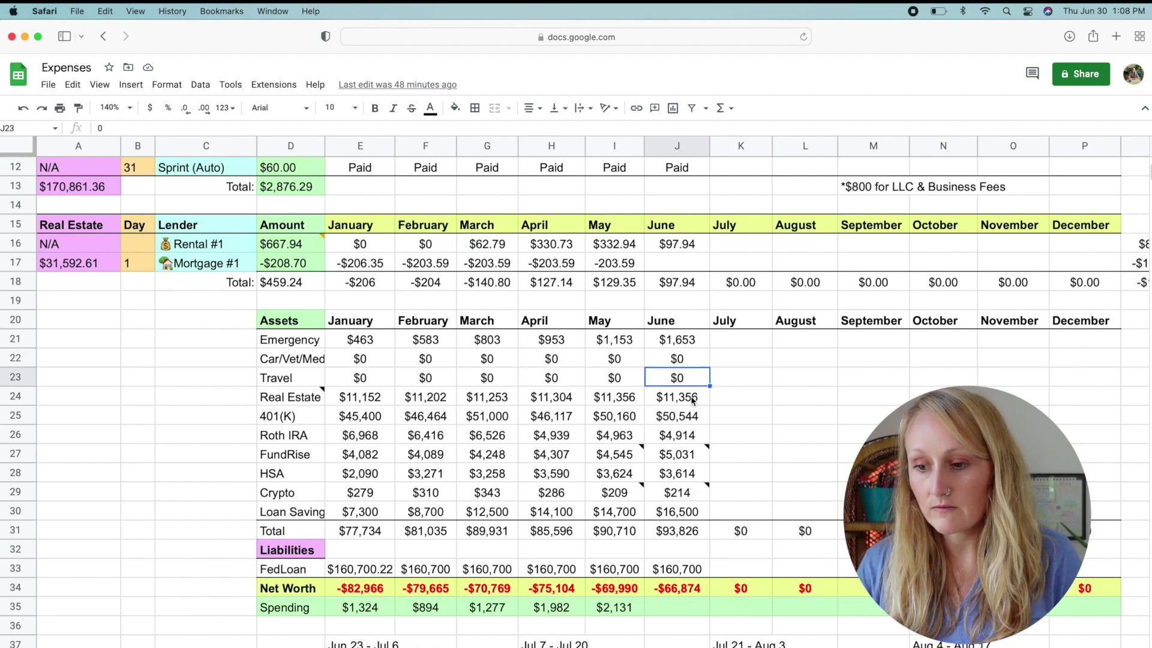
{"action": "left_click", "coordinate": [693, 398]}
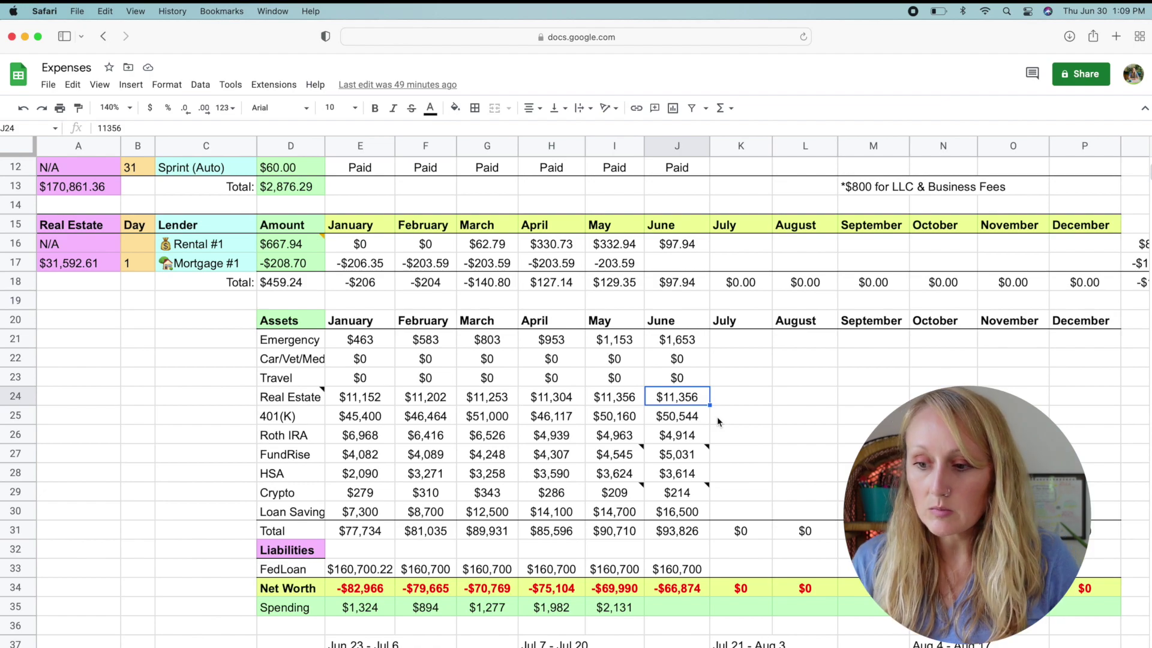
{"action": "left_click", "coordinate": [688, 422]}
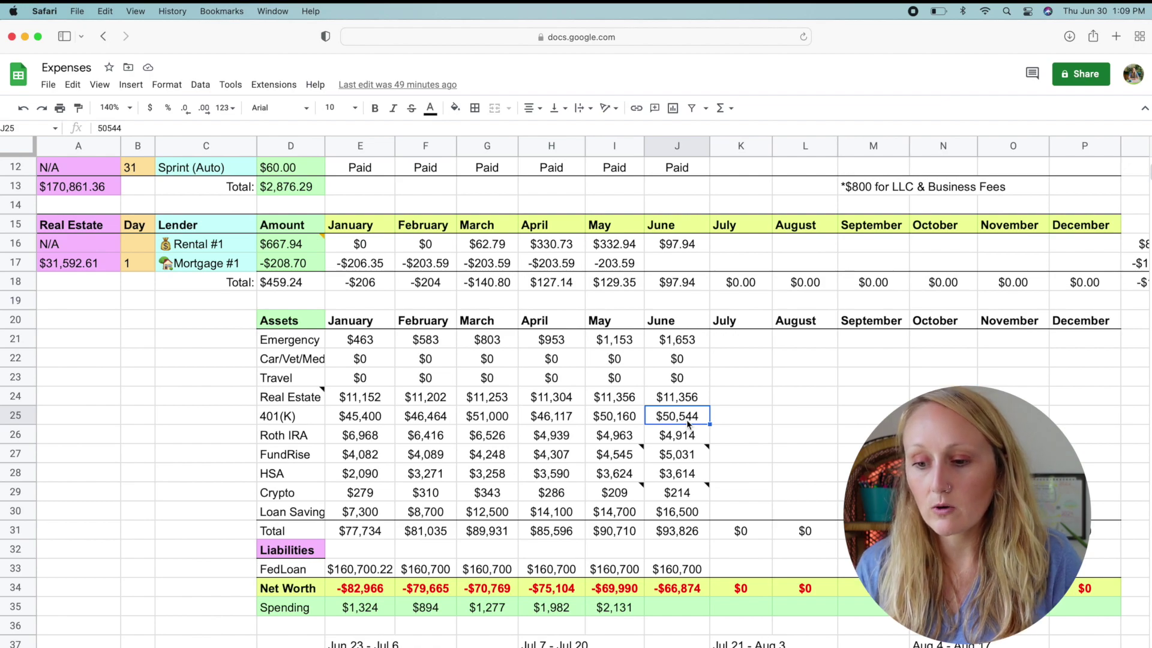
{"action": "left_click", "coordinate": [376, 419]}
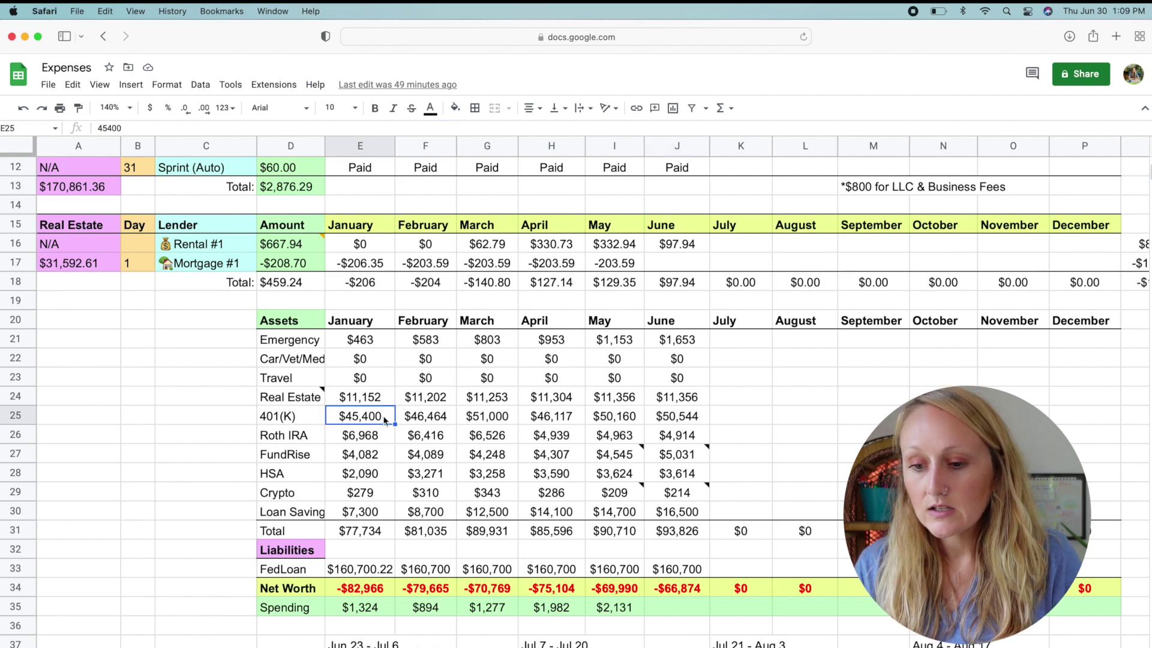
{"action": "left_click", "coordinate": [433, 423]}
{"action": "left_click", "coordinate": [487, 423]}
{"action": "left_click", "coordinate": [603, 423]}
{"action": "left_click", "coordinate": [667, 419]}
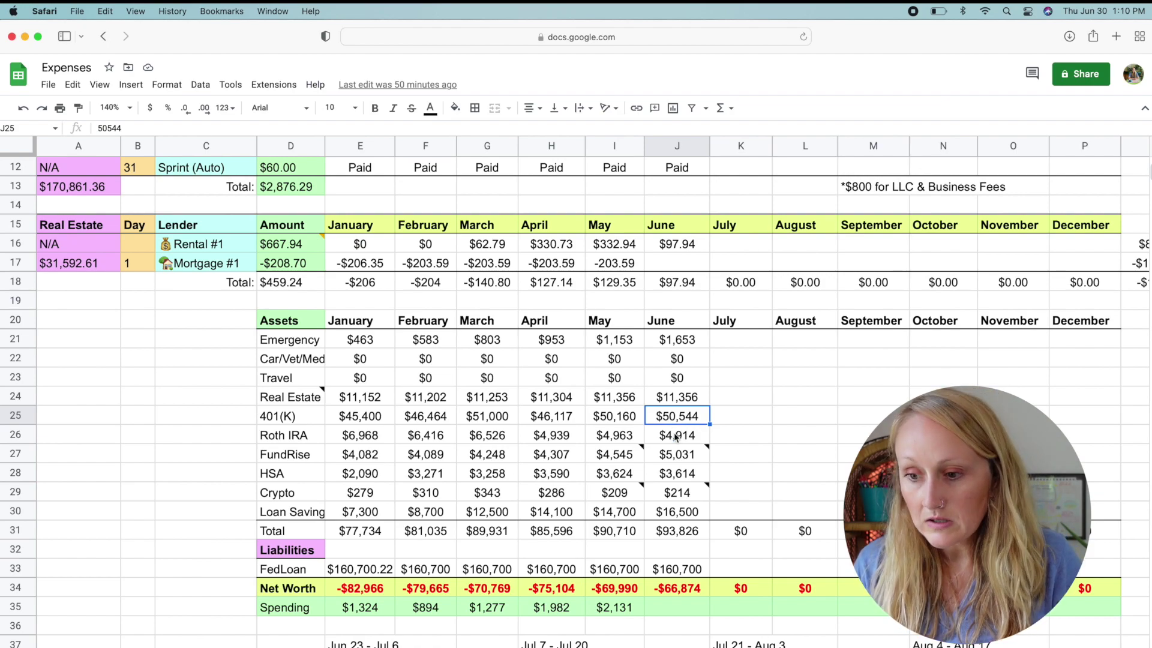
{"action": "left_click", "coordinate": [677, 437]}
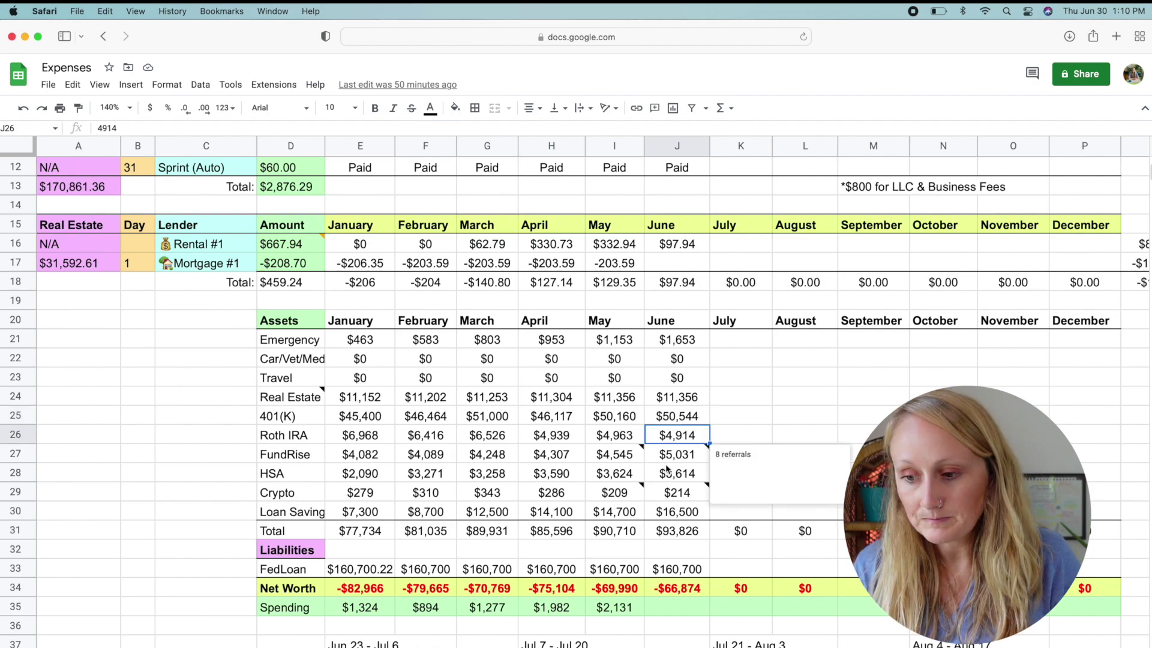
{"action": "left_click", "coordinate": [736, 428]}
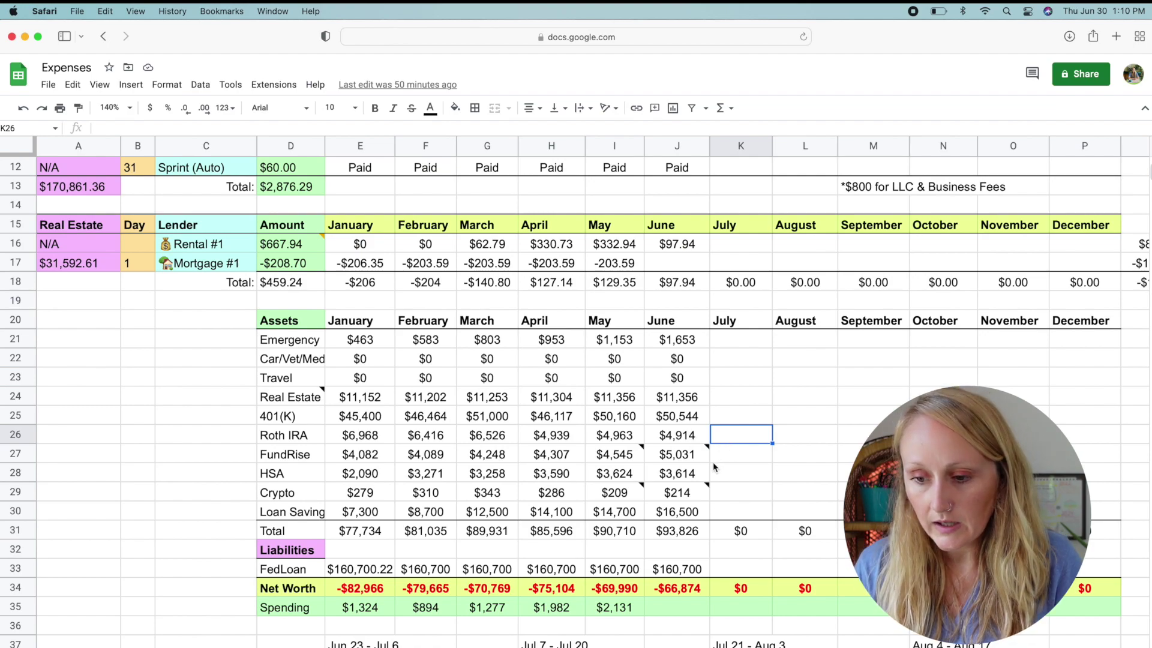
{"action": "left_click", "coordinate": [684, 464]}
{"action": "mouse_move", "coordinate": [677, 455]}
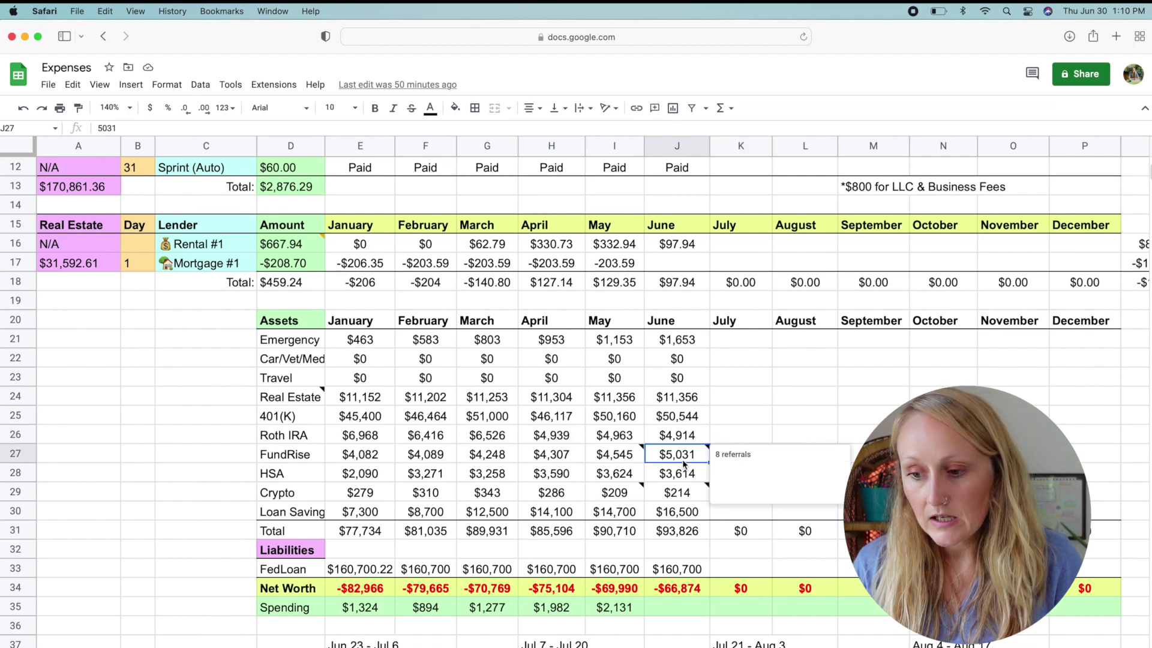
{"action": "left_click", "coordinate": [748, 426]}
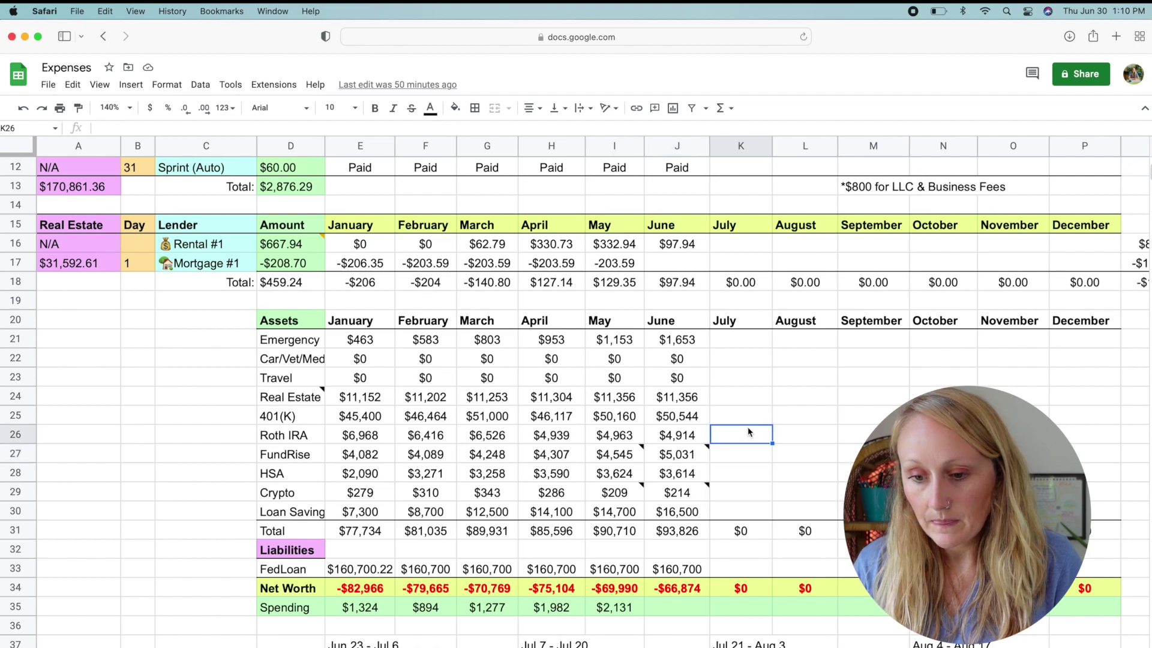
{"action": "left_click", "coordinate": [364, 461]}
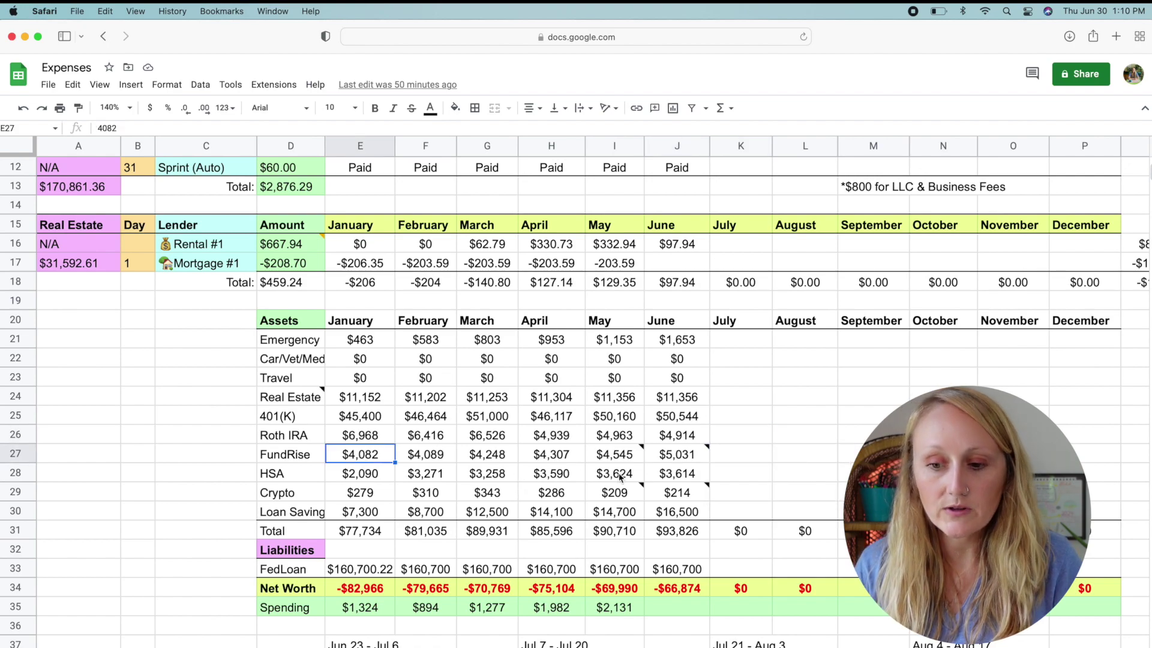
{"action": "left_click", "coordinate": [682, 463]}
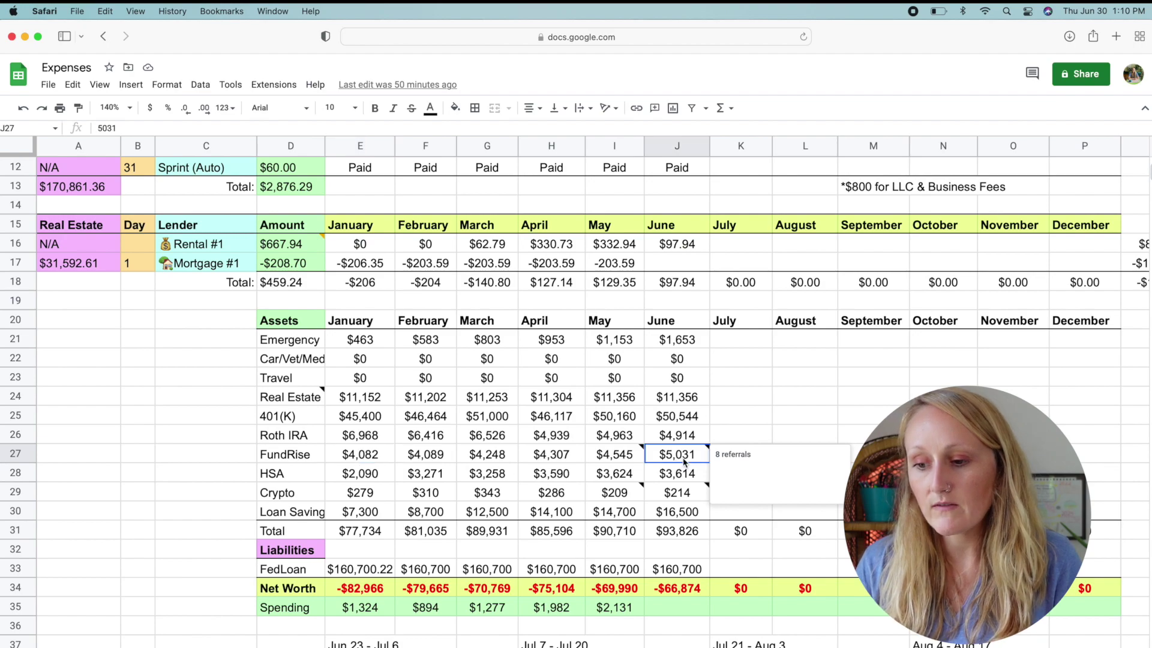
{"action": "left_click", "coordinate": [741, 432]}
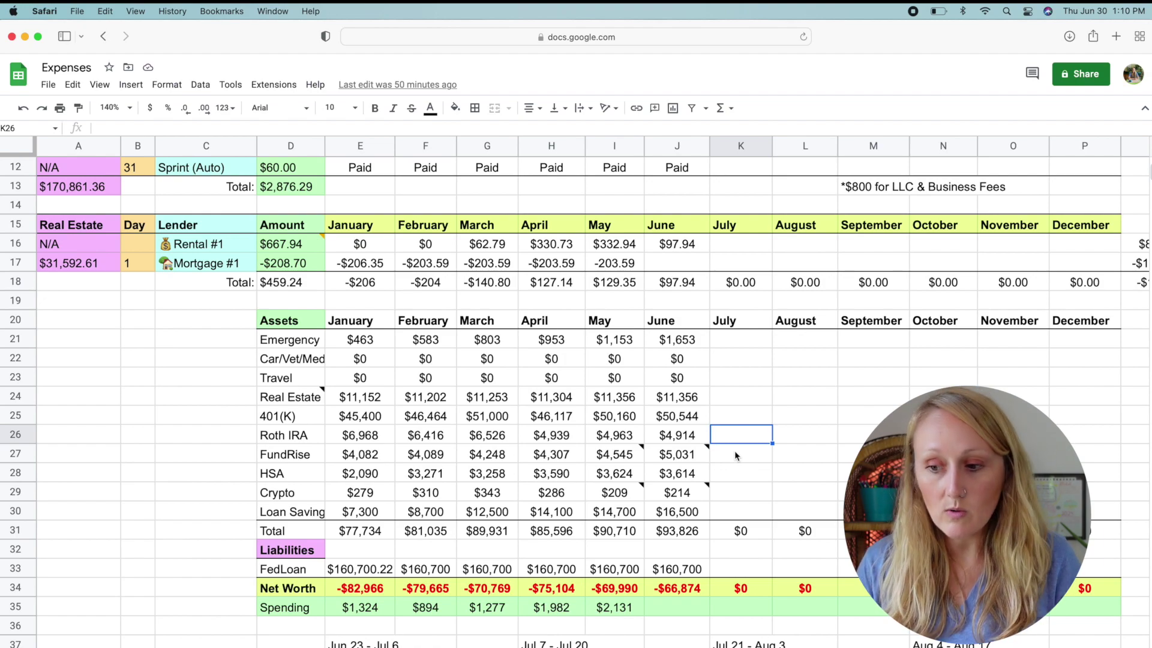
{"action": "left_click", "coordinate": [686, 458]}
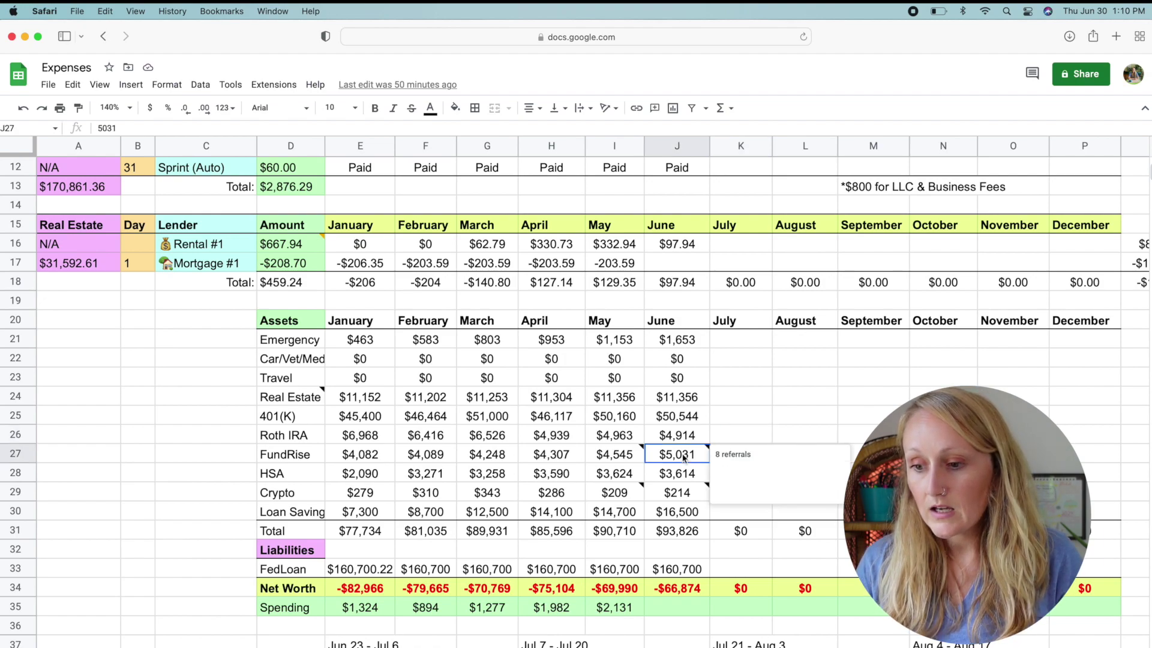
{"action": "left_click", "coordinate": [729, 442]}
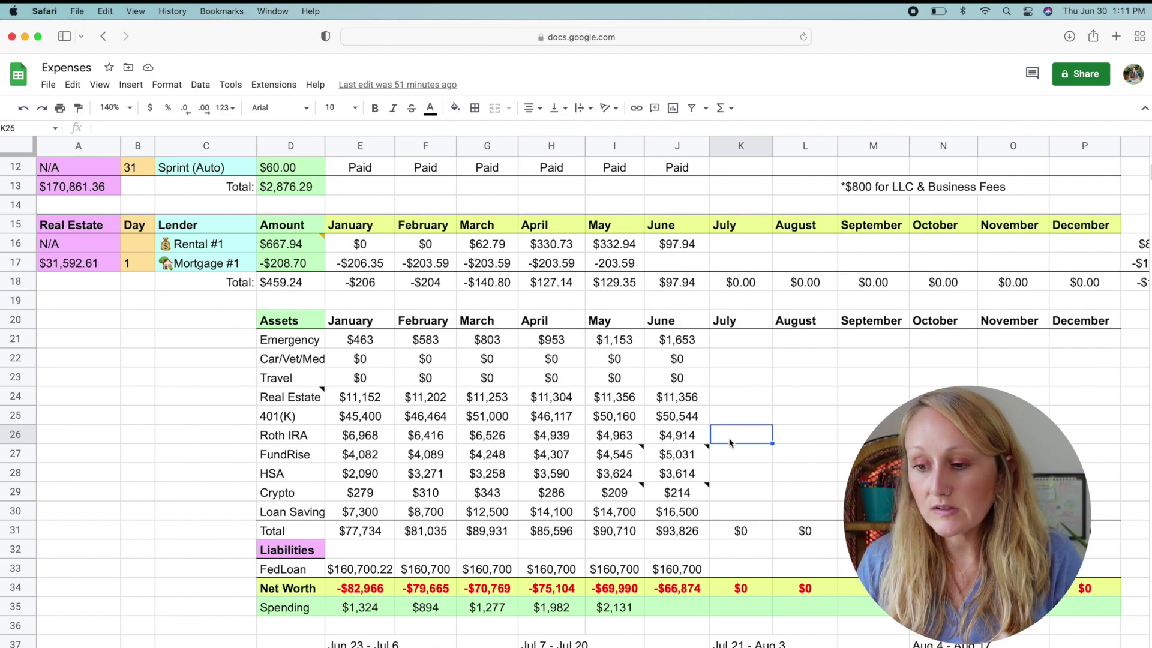
{"action": "key", "text": "Left"}
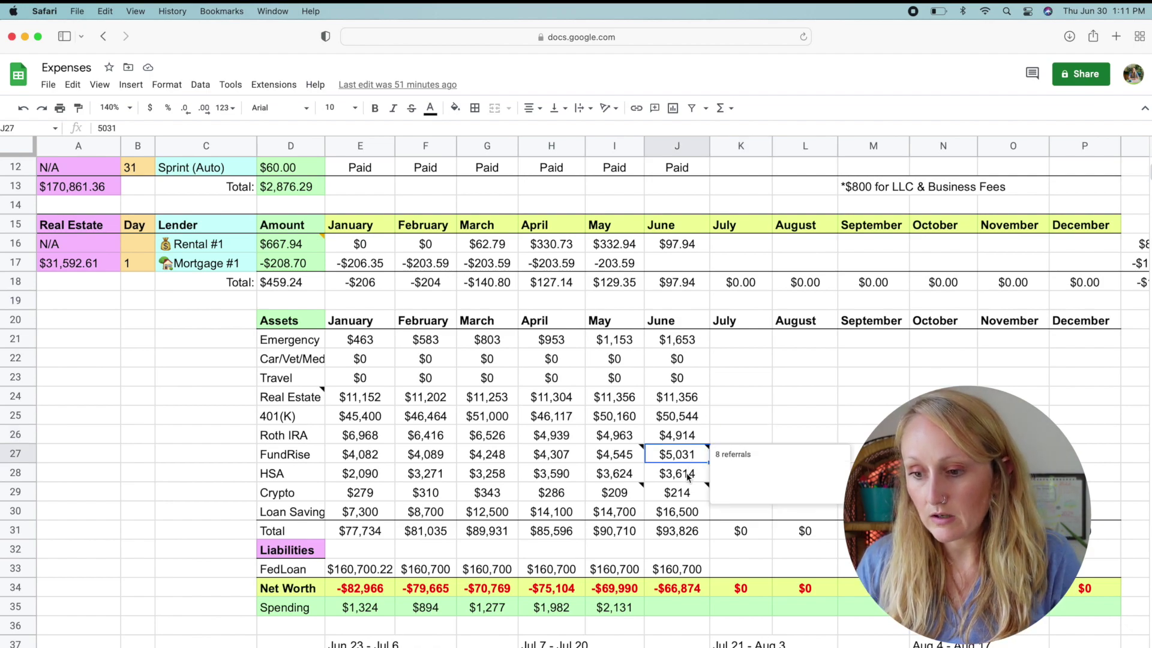
{"action": "left_click", "coordinate": [690, 475]}
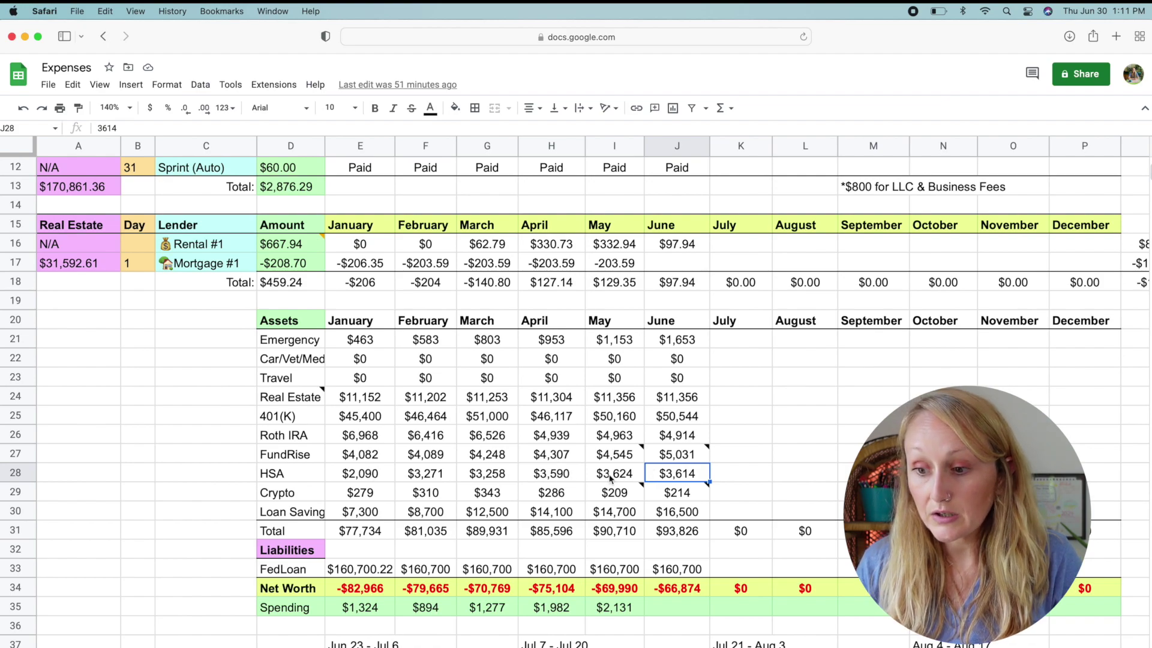
{"action": "left_click", "coordinate": [678, 495]}
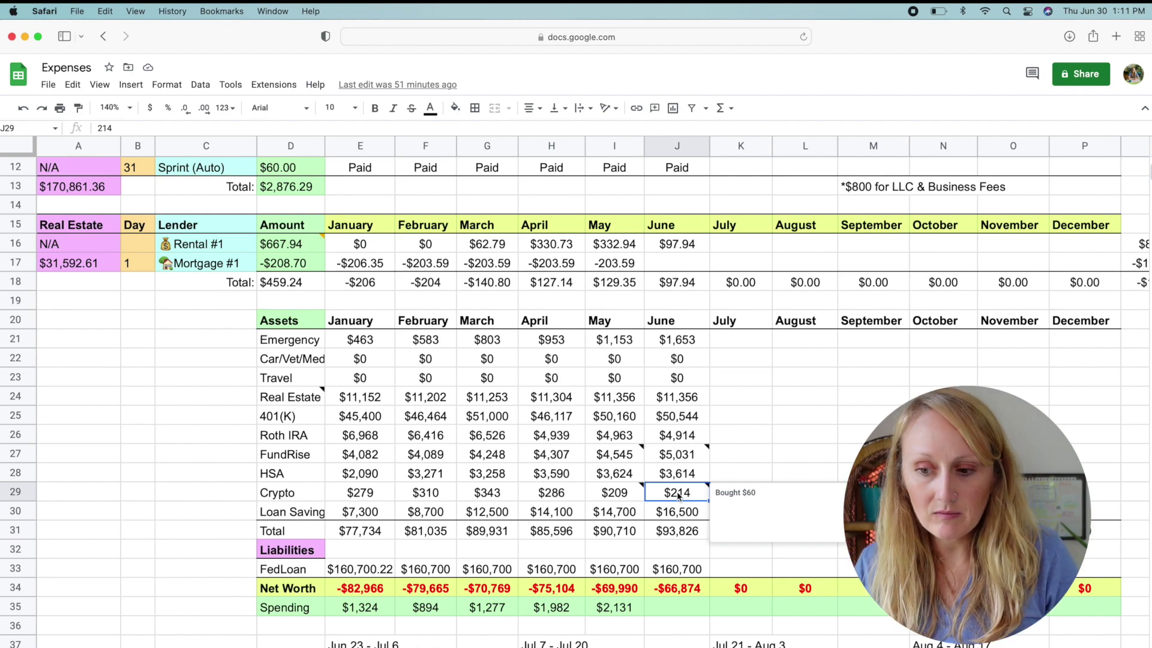
{"action": "mouse_move", "coordinate": [613, 492]}
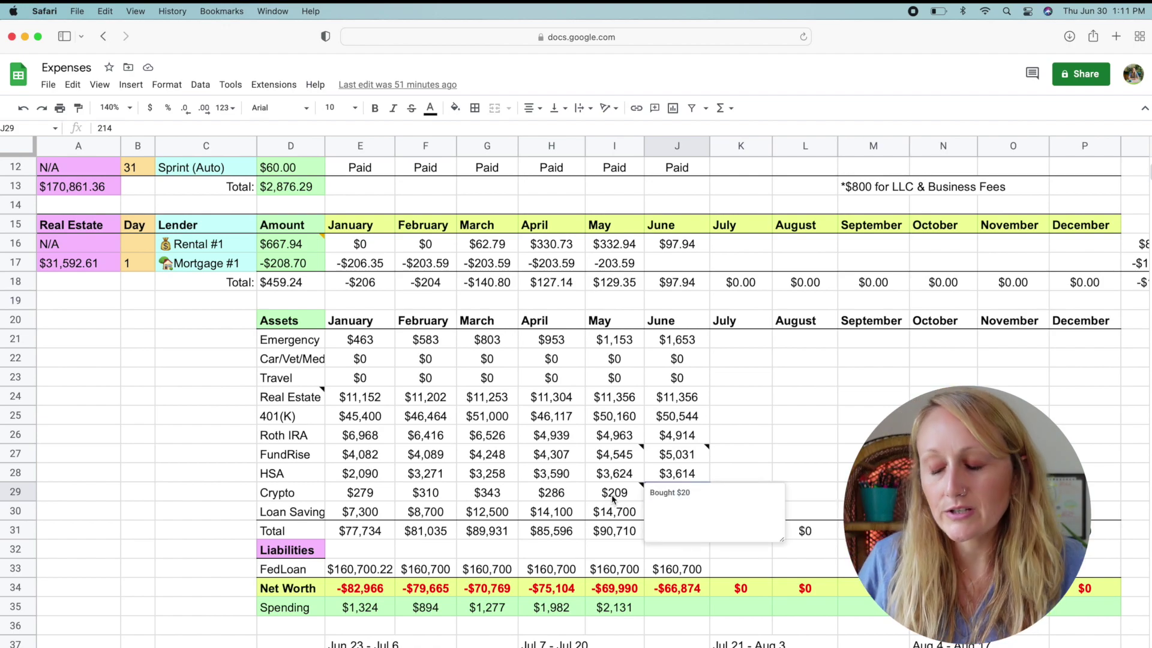
{"action": "left_click", "coordinate": [811, 470]}
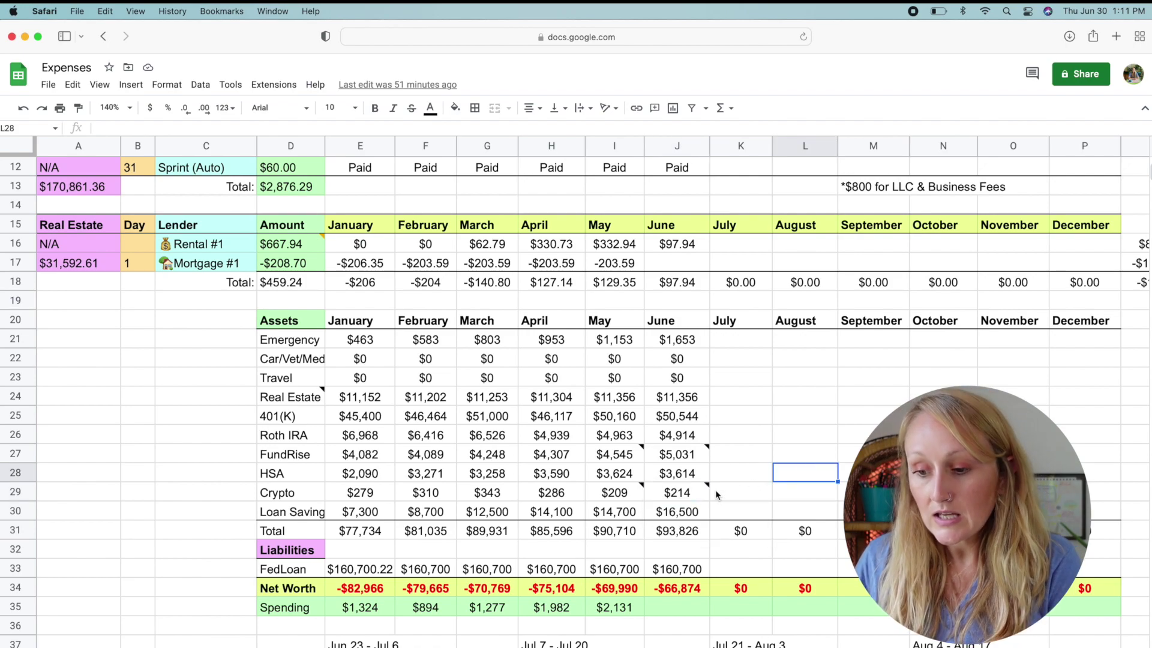
{"action": "left_click", "coordinate": [683, 511]}
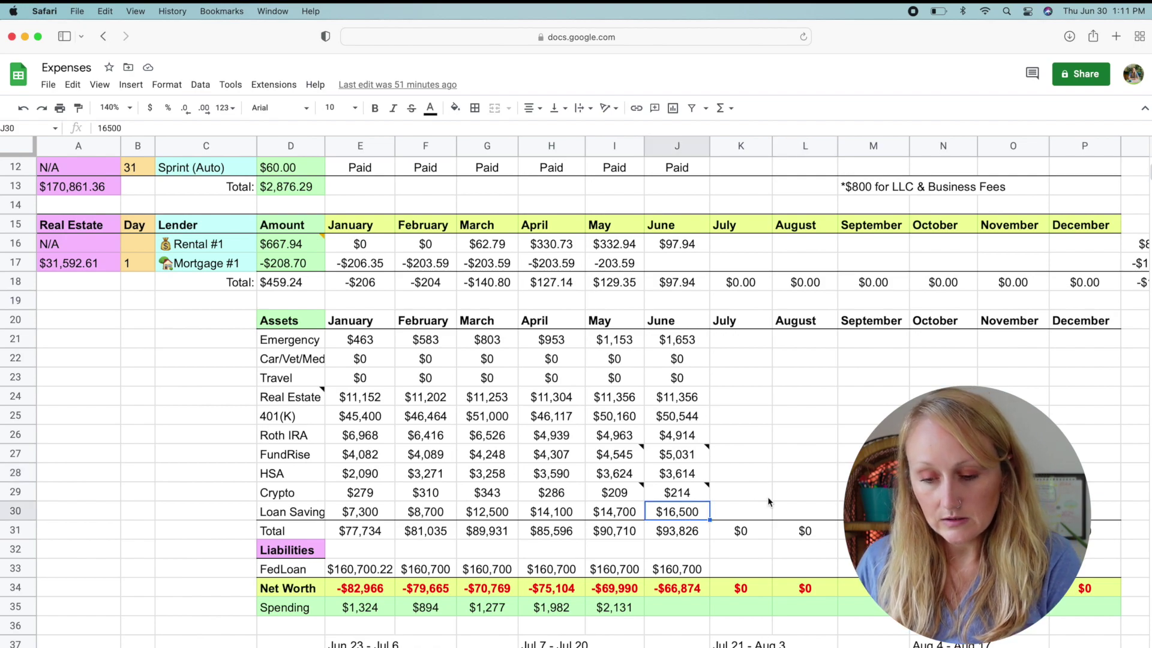
{"action": "left_click", "coordinate": [364, 513]}
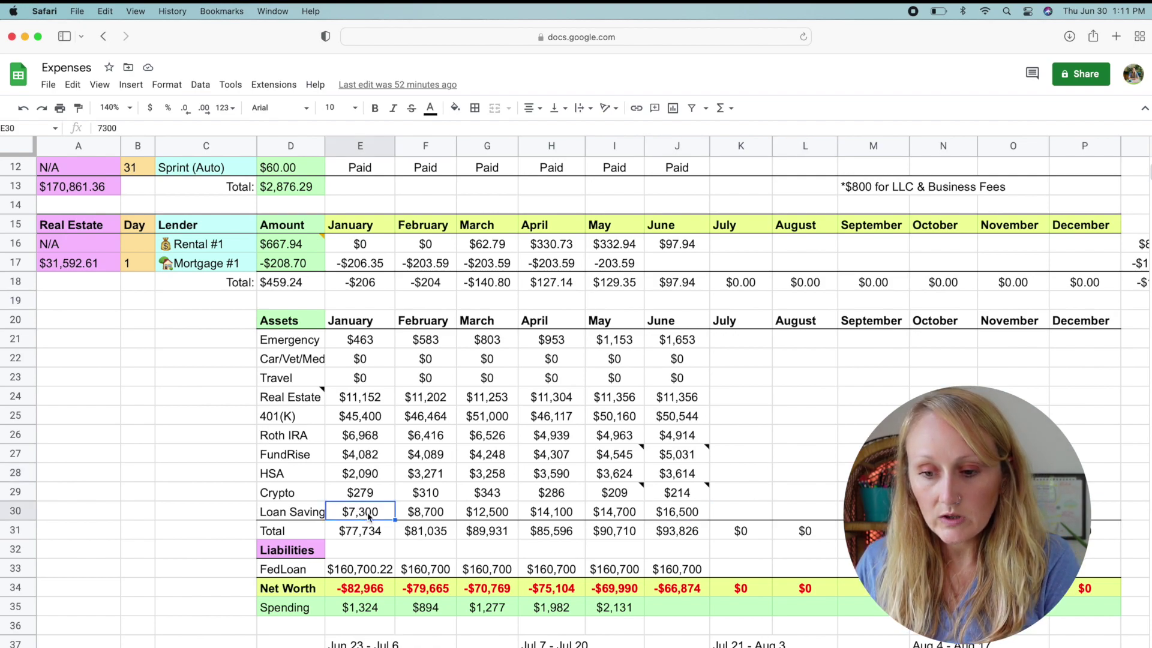
{"action": "left_click", "coordinate": [681, 512]}
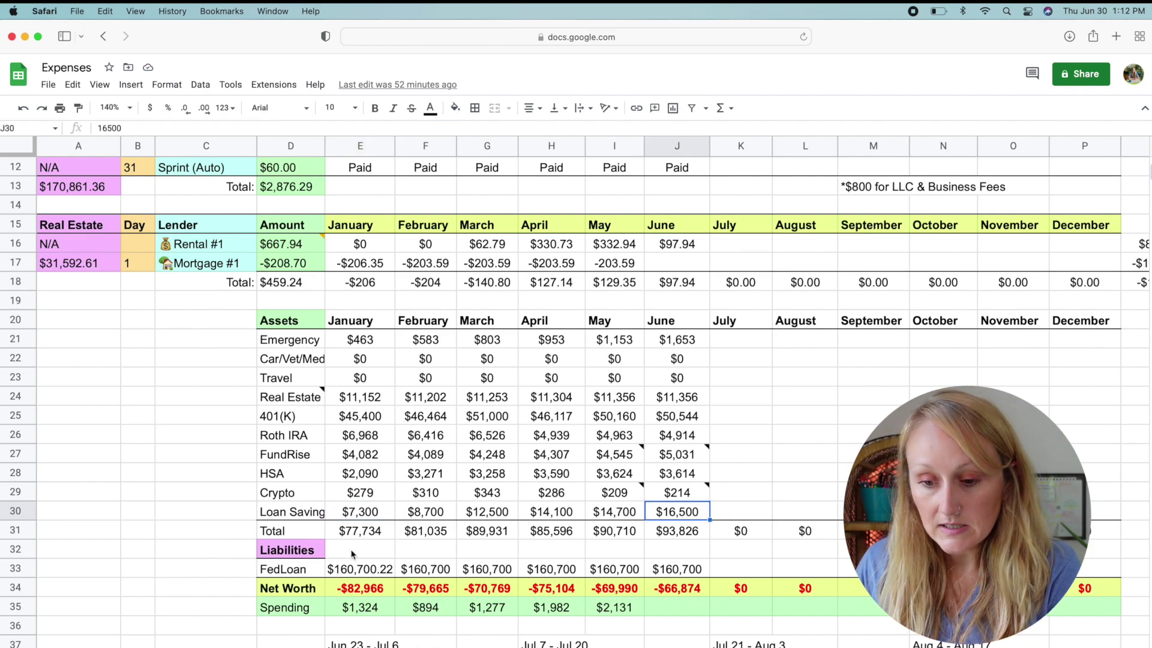
{"action": "left_click", "coordinate": [368, 537]}
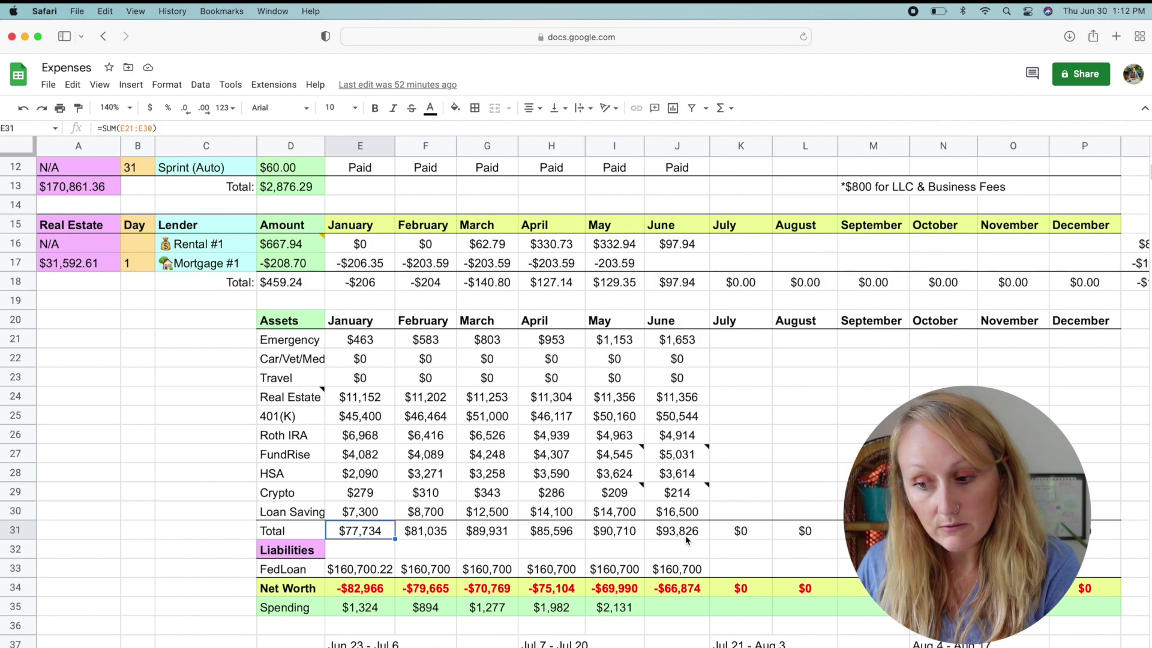
{"action": "left_click", "coordinate": [686, 536]}
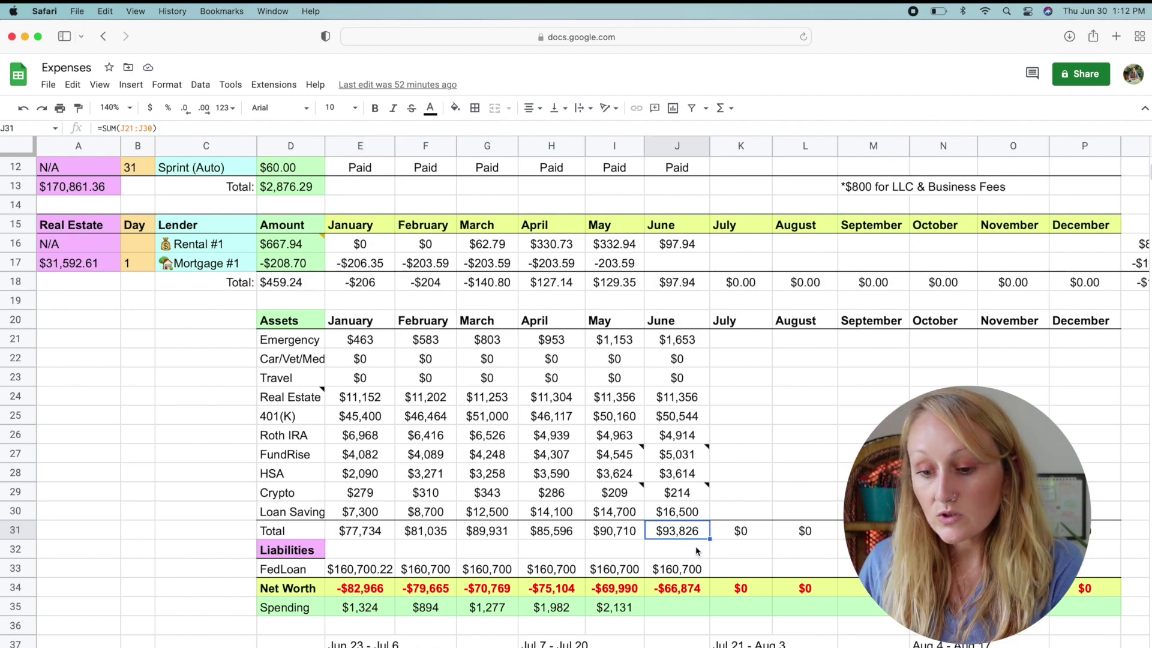
{"action": "left_click", "coordinate": [378, 537]}
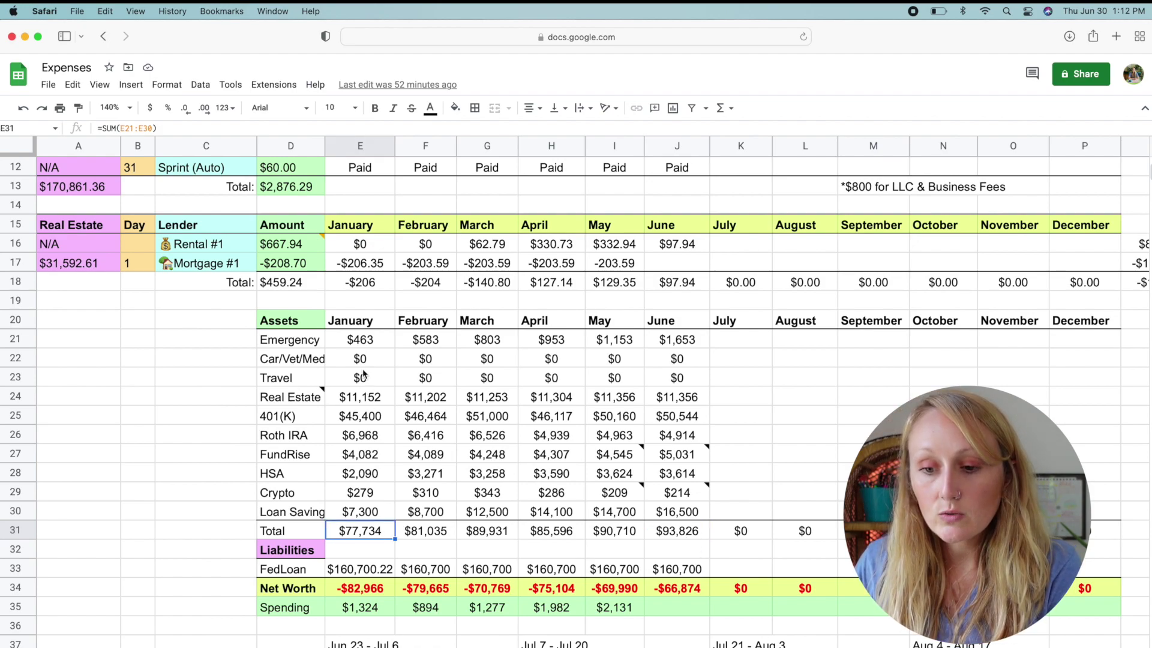
{"action": "left_click_drag", "start_coordinate": [367, 342], "coordinate": [355, 536]}
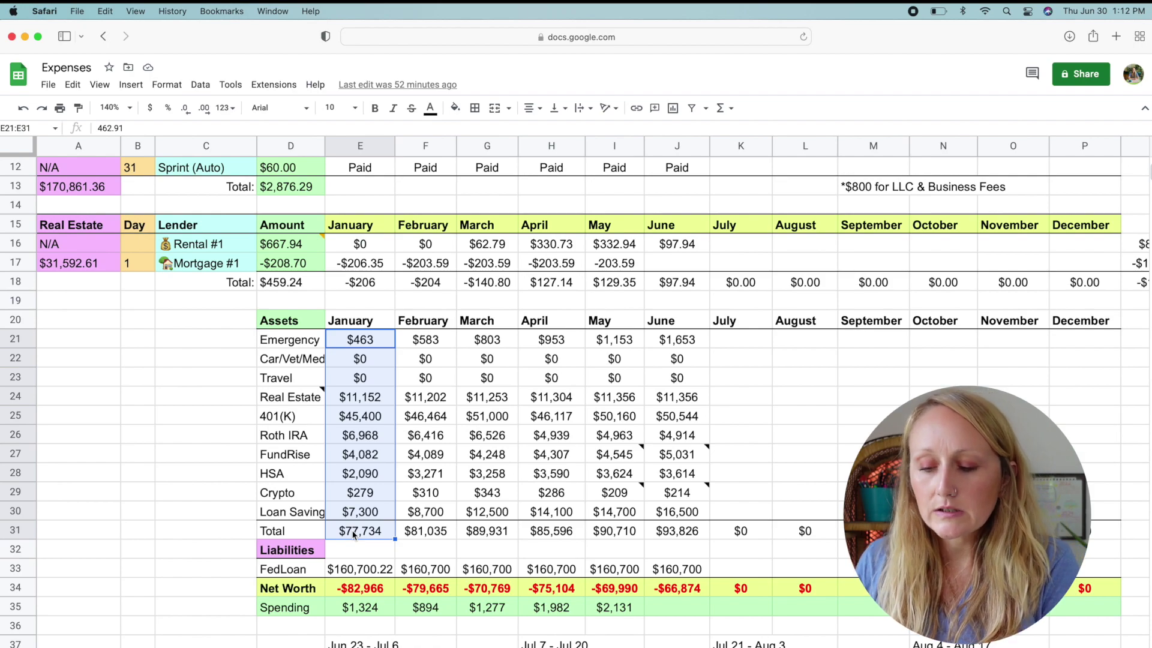
{"action": "left_click", "coordinate": [692, 532]}
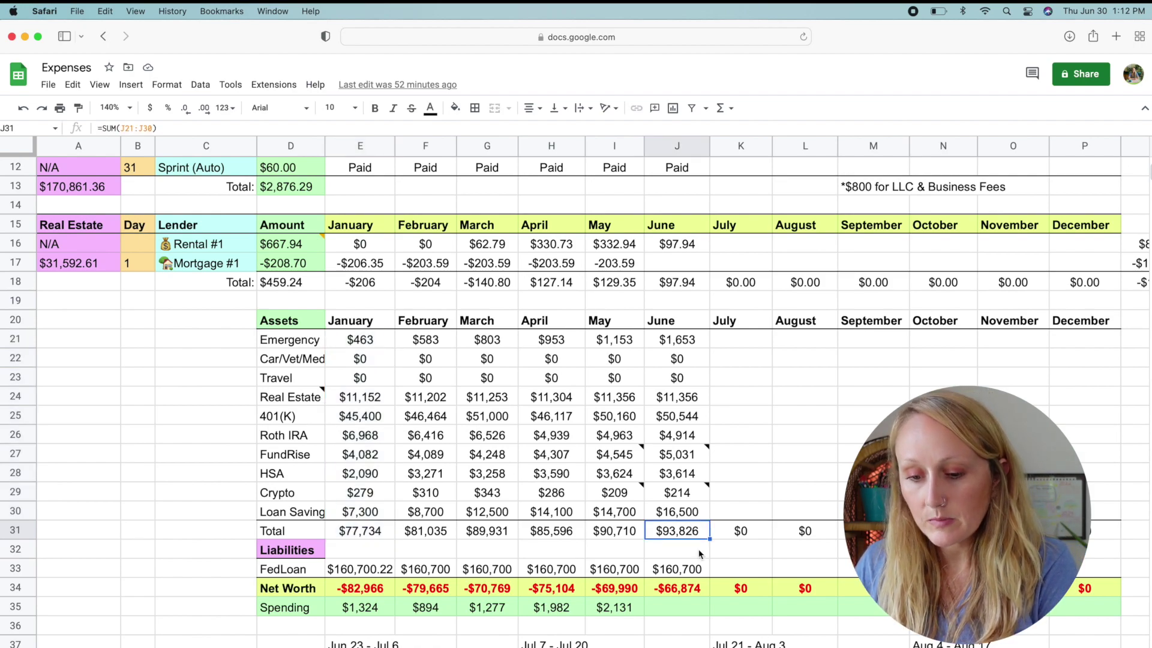
{"action": "scroll", "coordinate": [699, 554], "scroll_direction": "down", "scroll_amount": 3}
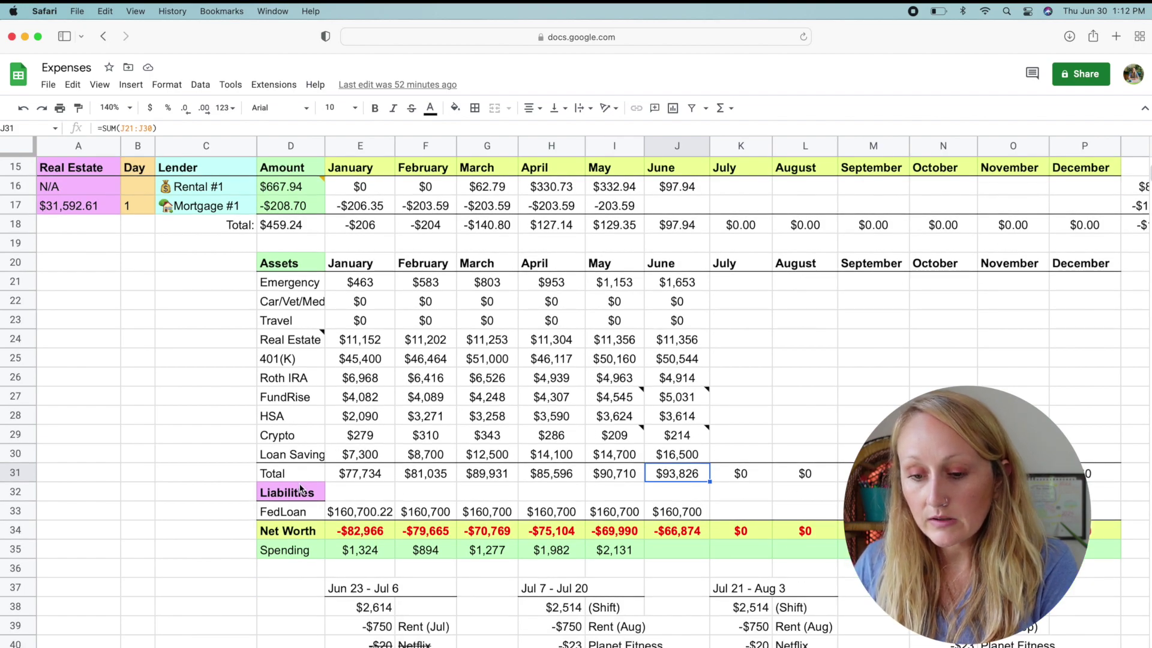
{"action": "left_click", "coordinate": [301, 487]}
{"action": "left_click", "coordinate": [300, 514]}
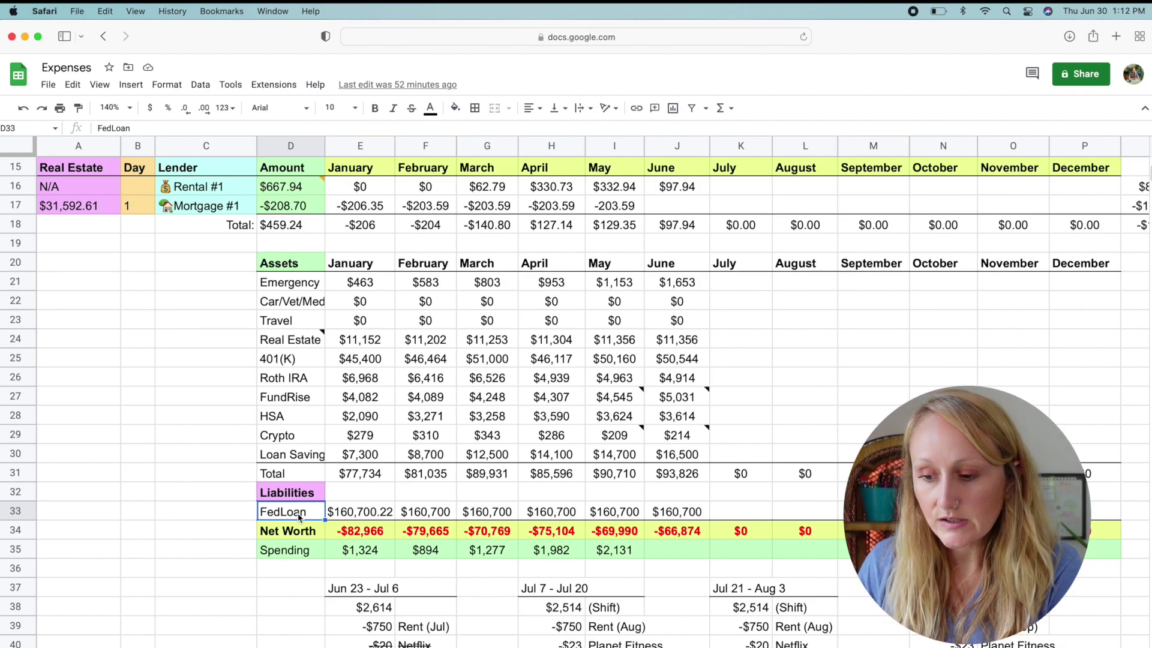
{"action": "left_click", "coordinate": [370, 519]}
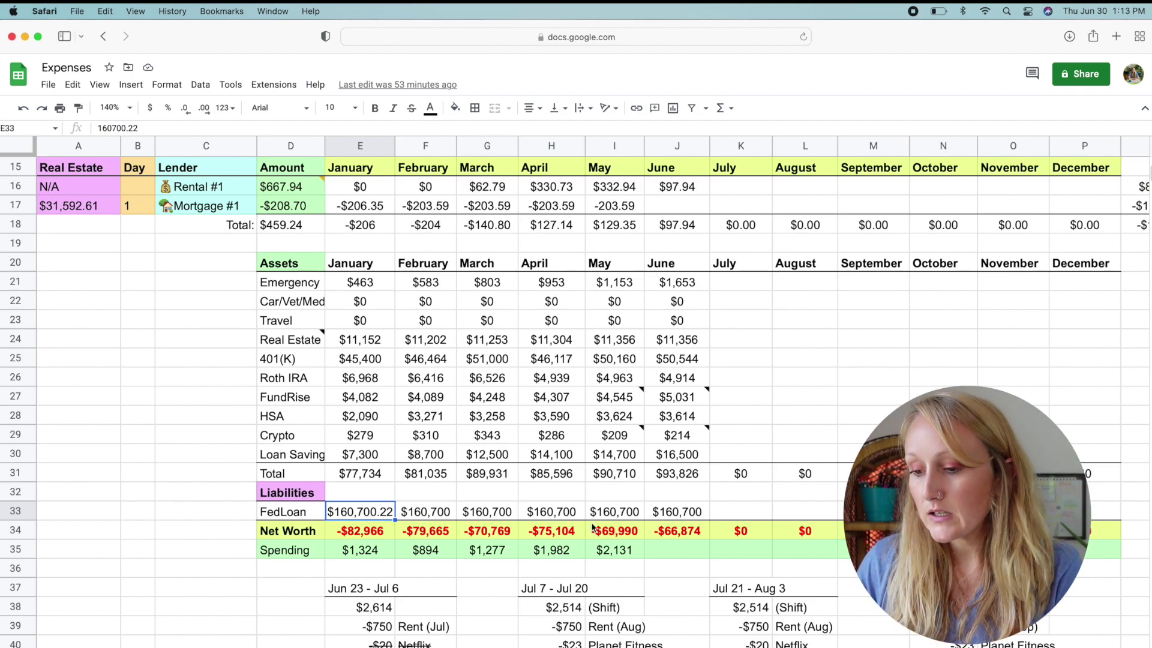
{"action": "left_click", "coordinate": [675, 517]}
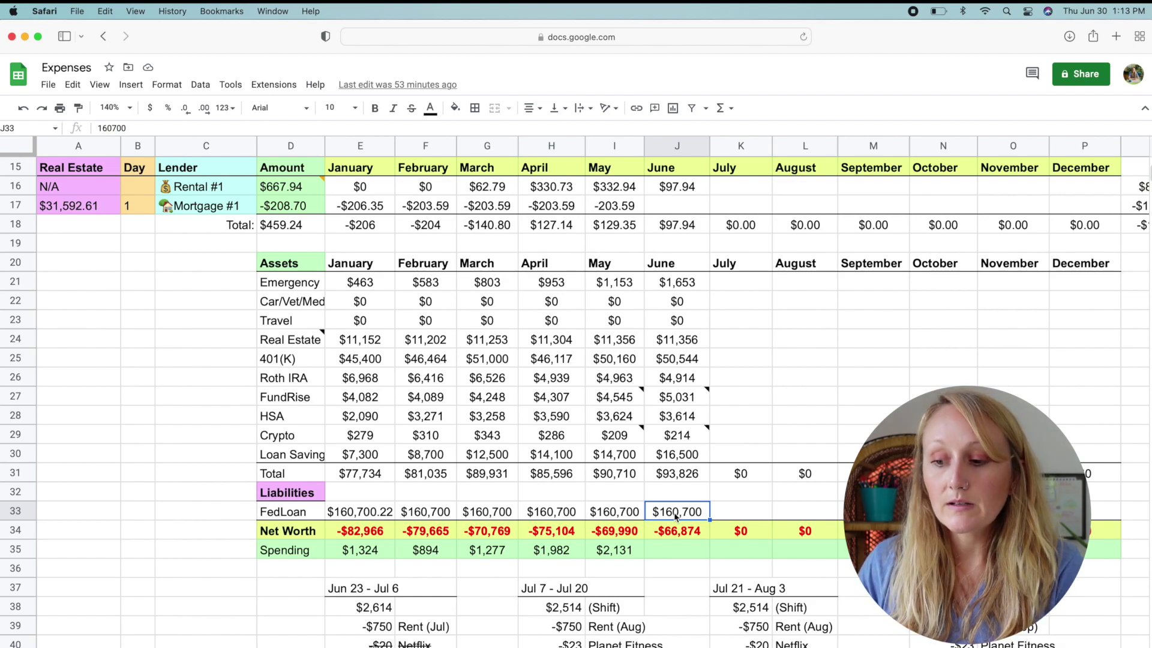
{"action": "left_click", "coordinate": [682, 456]}
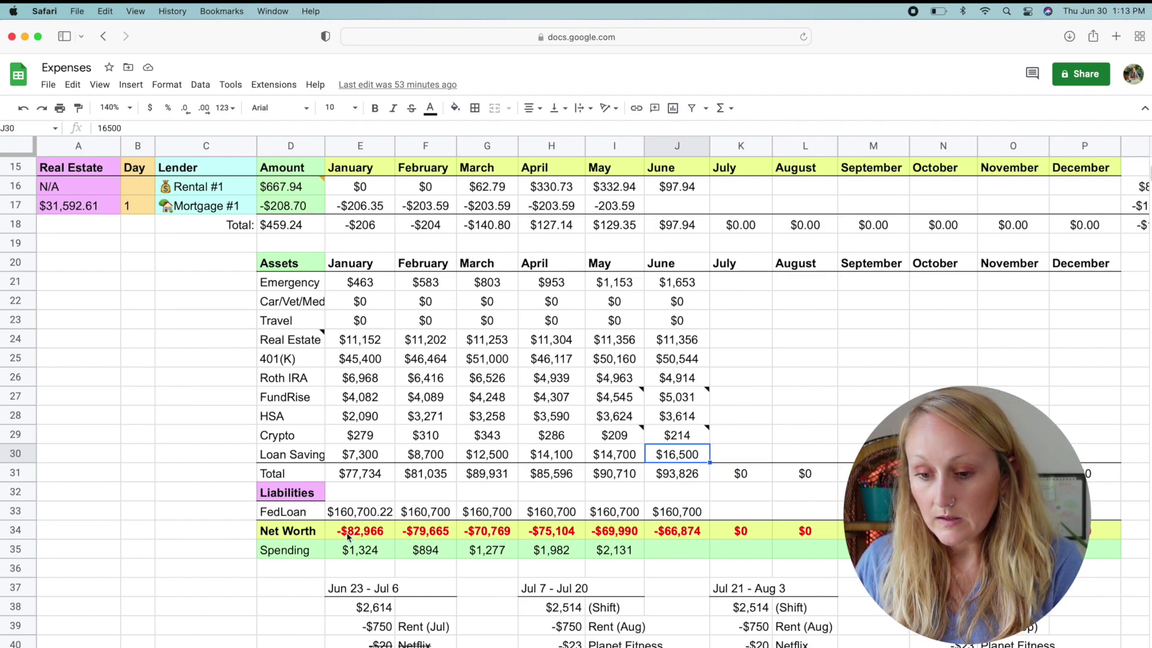
{"action": "left_click_drag", "start_coordinate": [346, 531], "coordinate": [686, 538]}
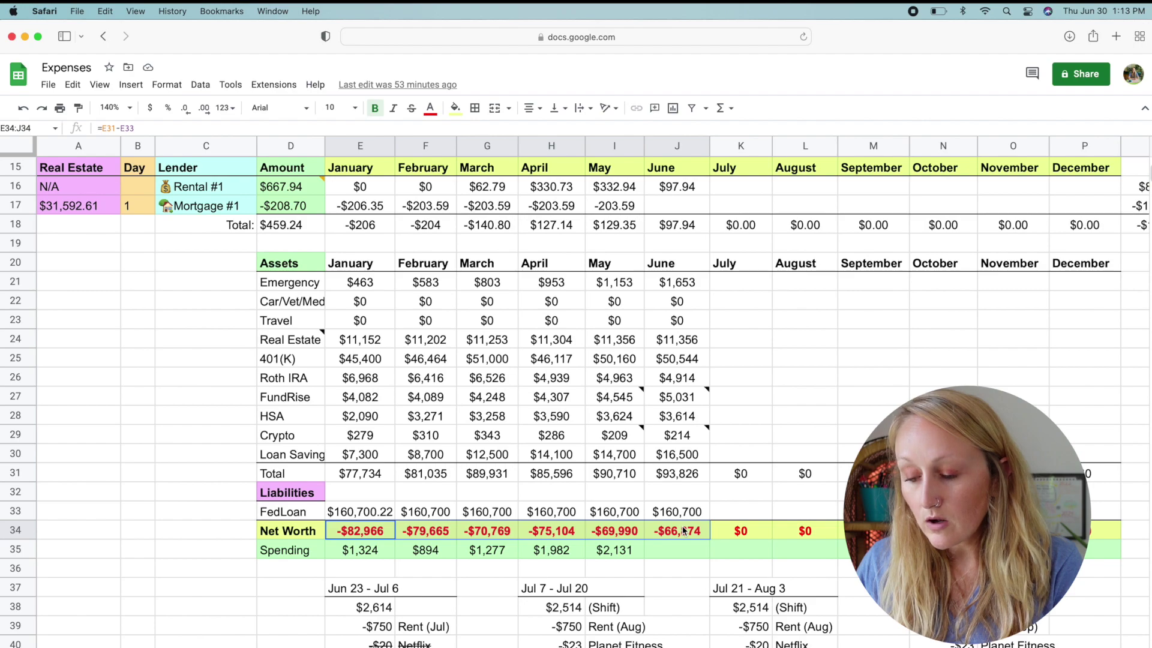
{"action": "left_click", "coordinate": [685, 550]}
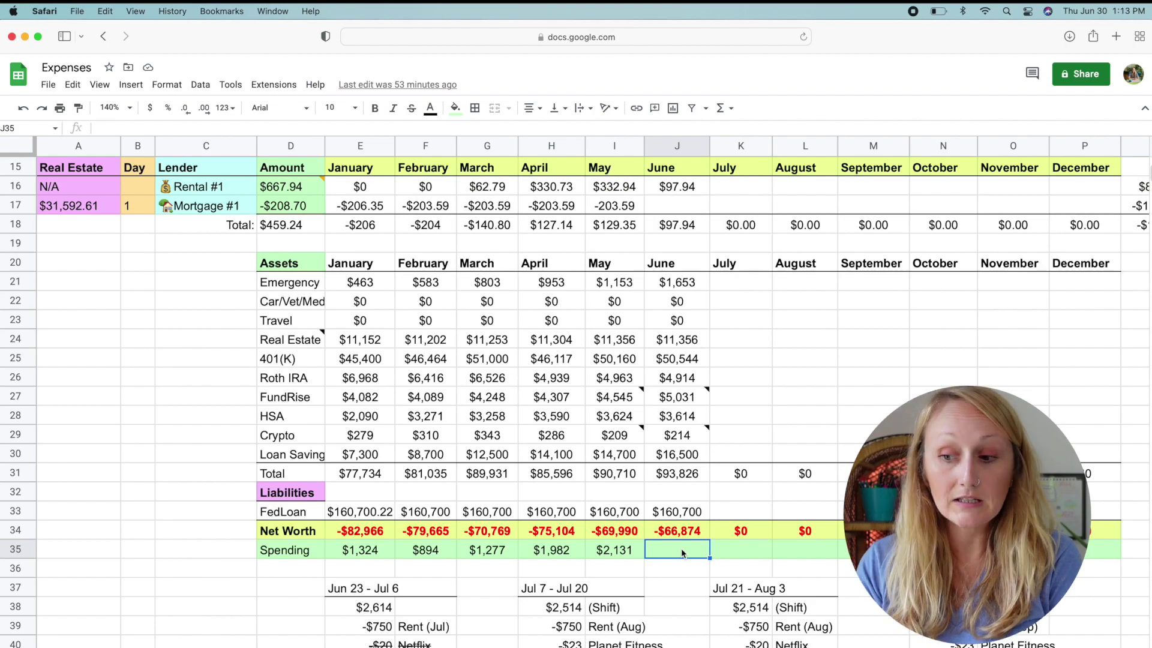
{"action": "left_click", "coordinate": [689, 455]}
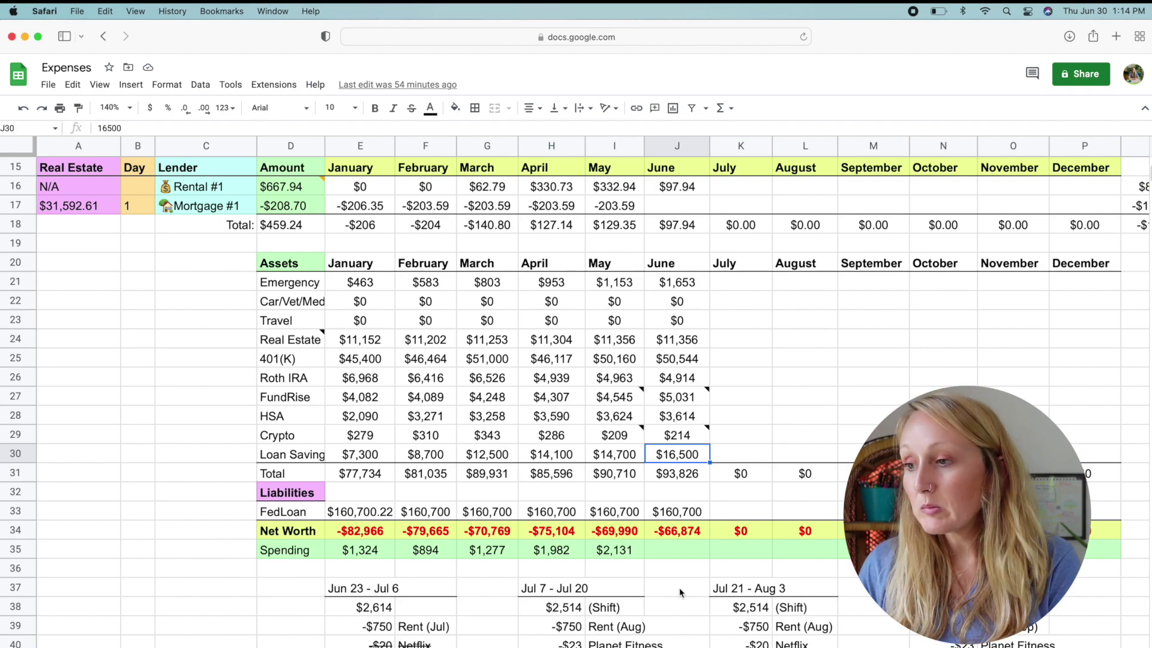
{"action": "scroll", "coordinate": [679, 587], "scroll_direction": "up", "scroll_amount": 1}
{"action": "scroll", "coordinate": [680, 588], "scroll_direction": "up", "scroll_amount": 4}
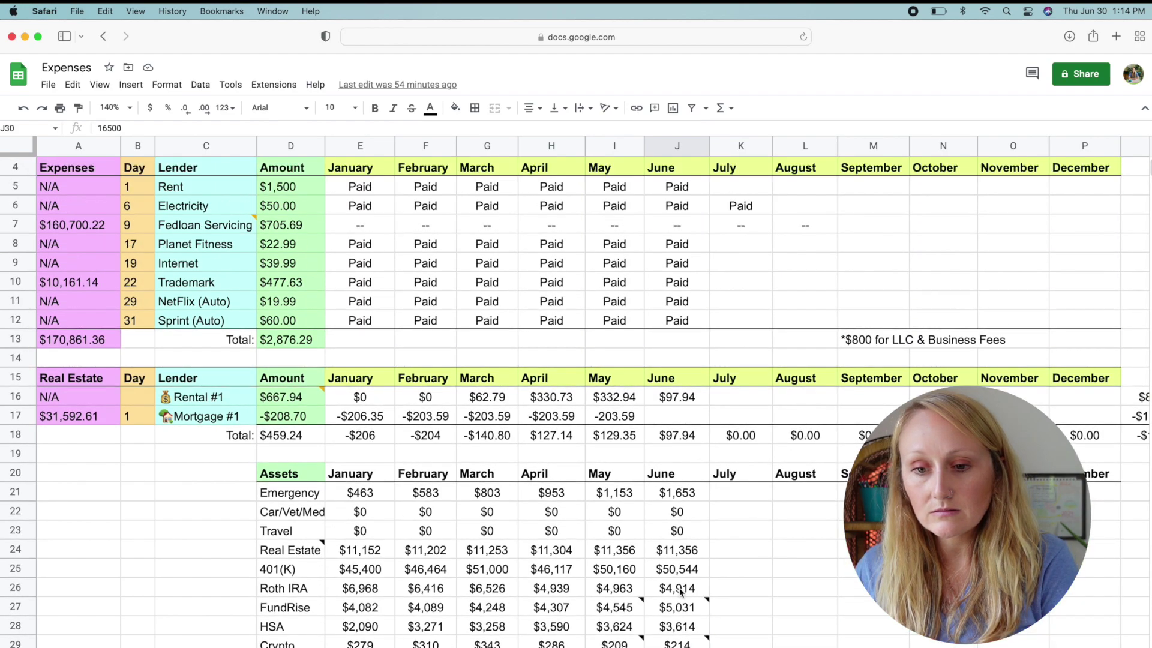
{"action": "scroll", "coordinate": [679, 588], "scroll_direction": "up", "scroll_amount": 1}
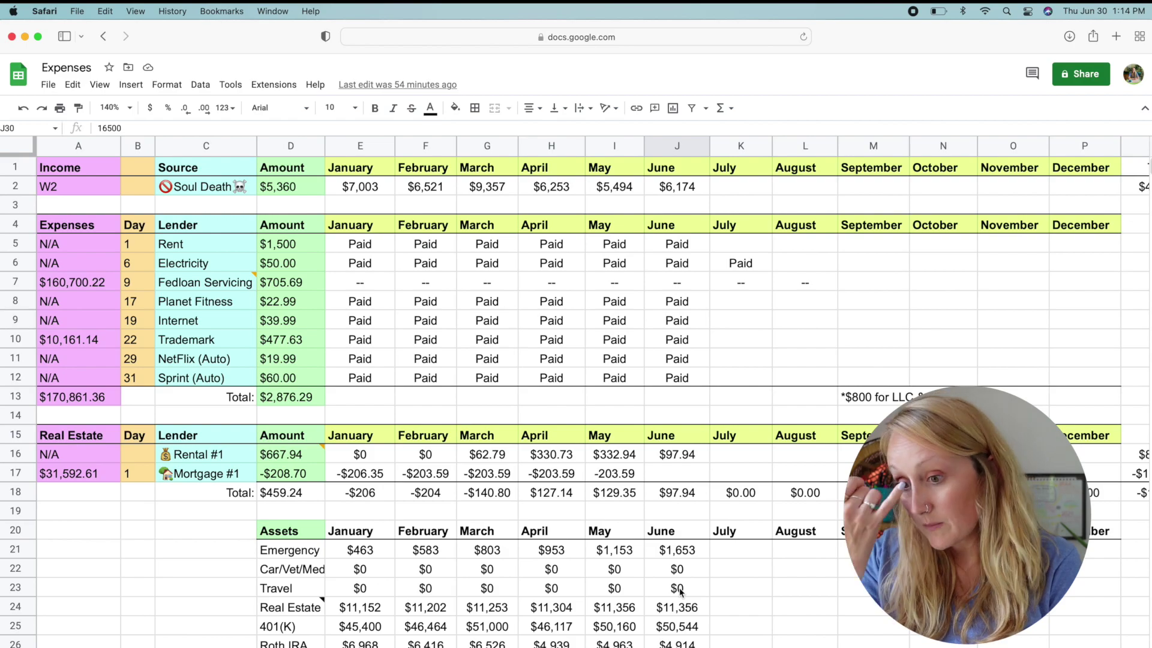
{"action": "scroll", "coordinate": [148, 582], "scroll_direction": "down", "scroll_amount": 5}
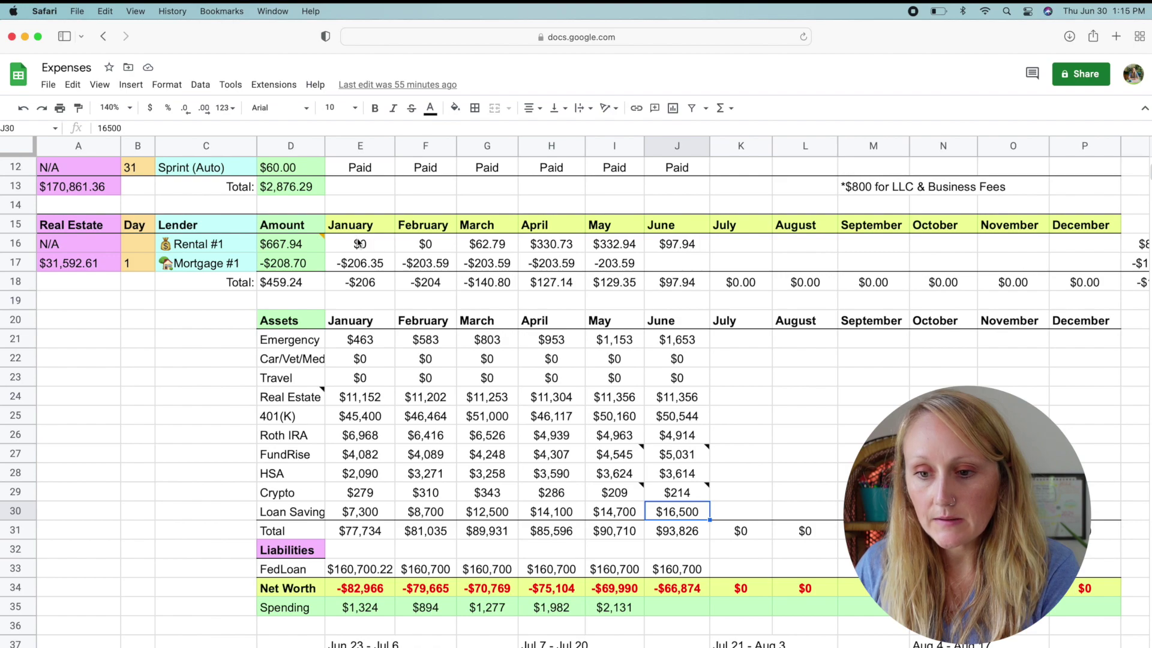
{"action": "left_click", "coordinate": [15, 243]}
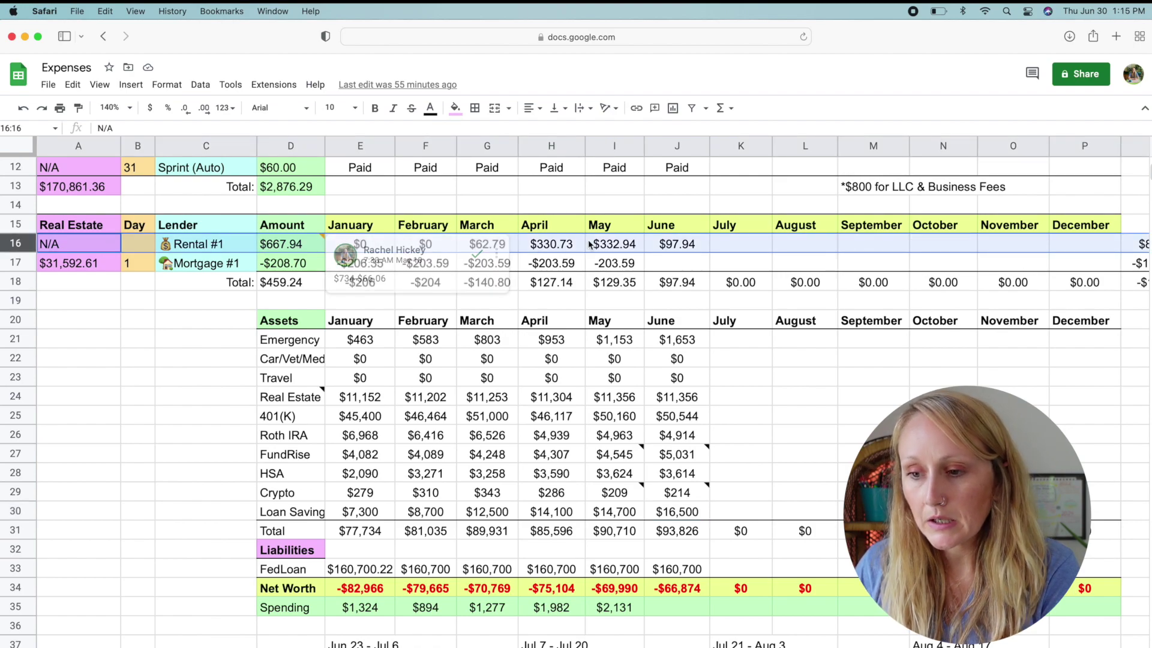
{"action": "left_click", "coordinate": [17, 263]}
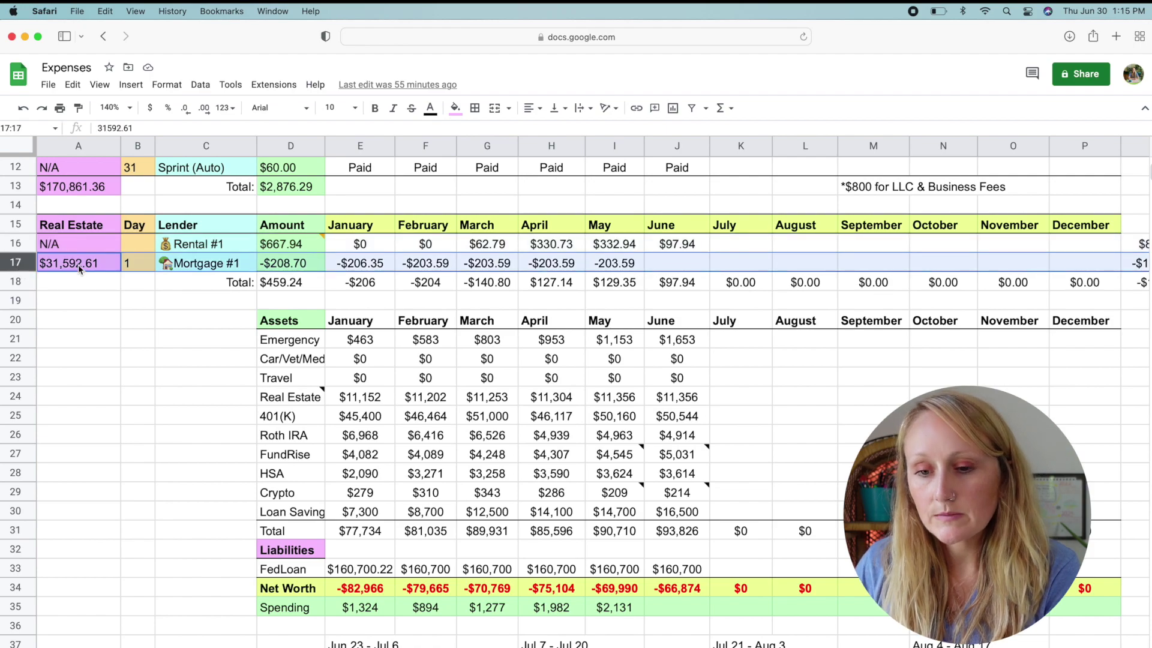
{"action": "left_click", "coordinate": [304, 266]}
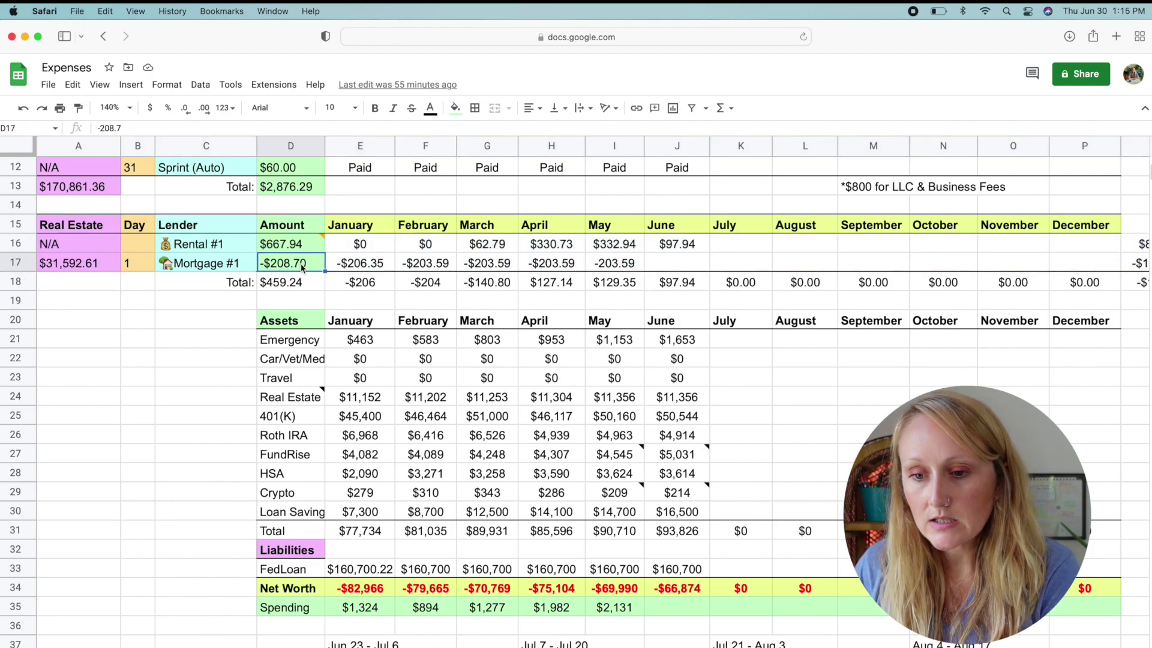
{"action": "left_click", "coordinate": [697, 266]}
{"action": "scroll", "coordinate": [703, 274], "scroll_direction": "right", "scroll_amount": 10}
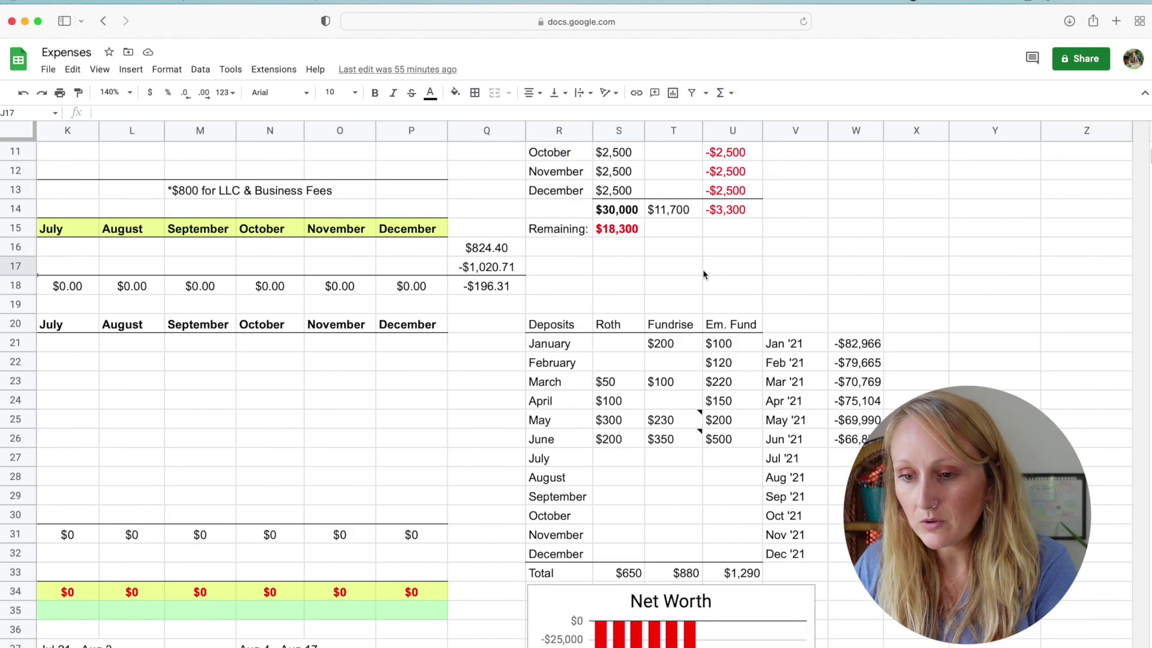
{"action": "scroll", "coordinate": [703, 274], "scroll_direction": "left", "scroll_amount": 5}
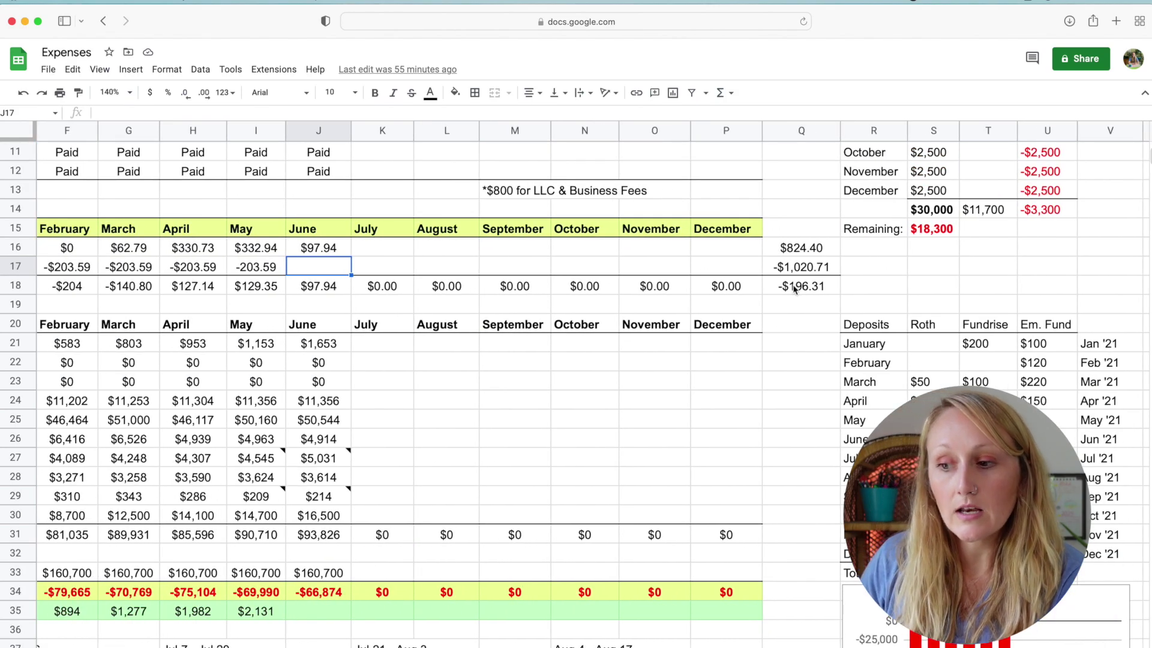
{"action": "left_click", "coordinate": [794, 286]}
{"action": "scroll", "coordinate": [794, 287], "scroll_direction": "left", "scroll_amount": 5}
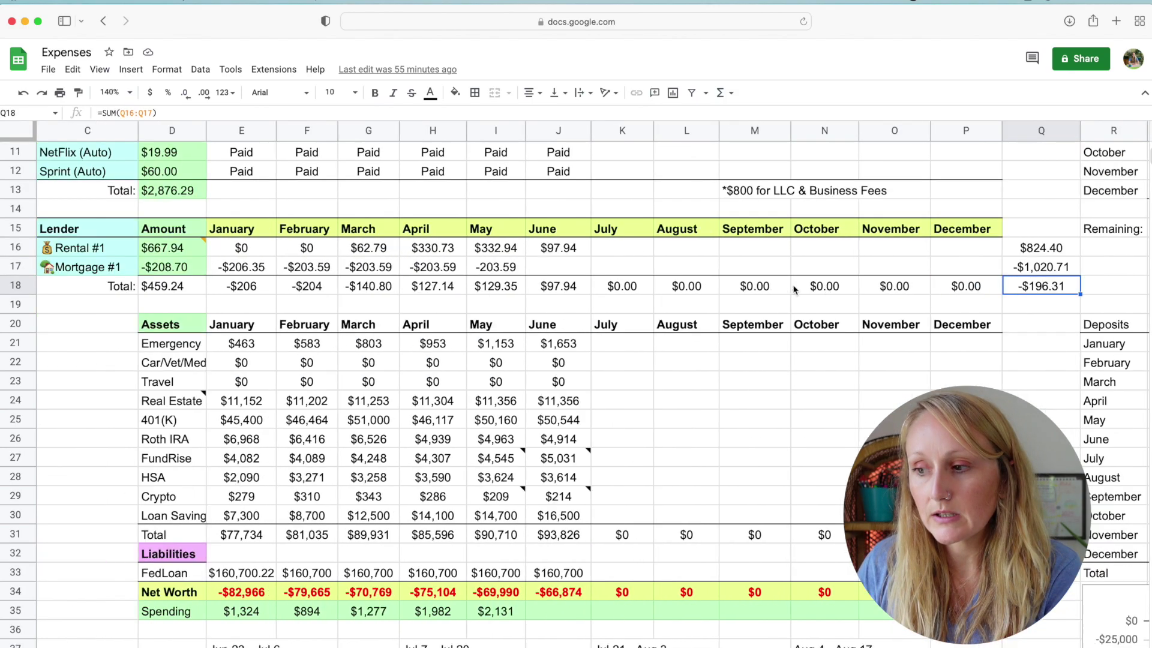
{"action": "scroll", "coordinate": [795, 286], "scroll_direction": "left", "scroll_amount": 1}
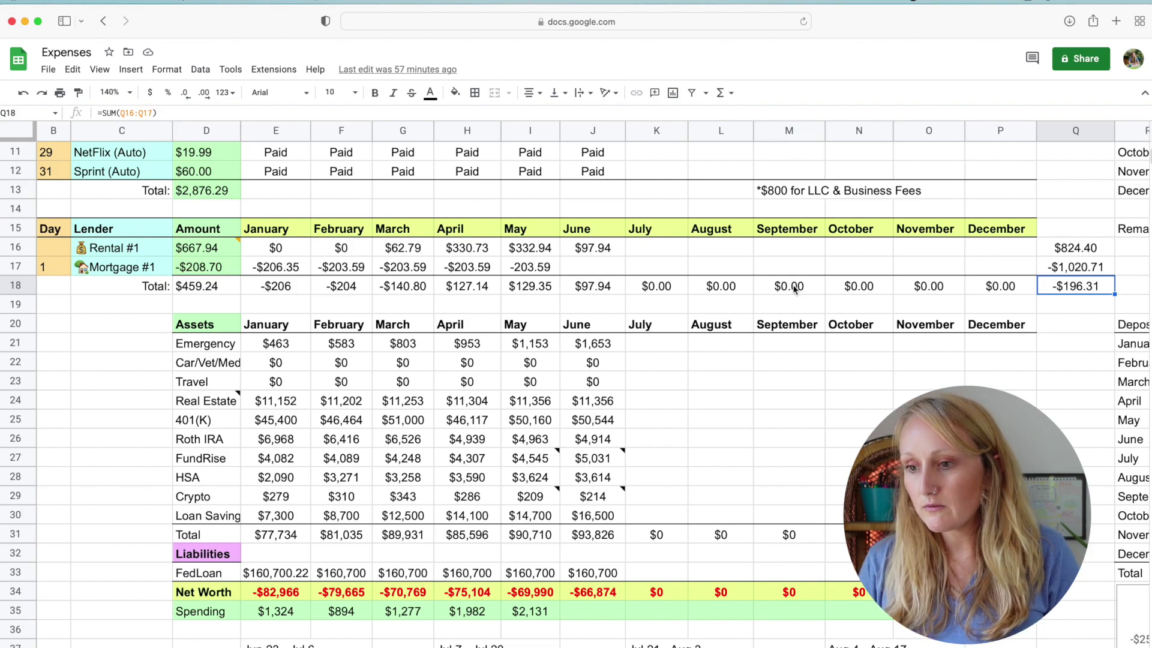
{"action": "scroll", "coordinate": [794, 286], "scroll_direction": "up", "scroll_amount": 5}
{"action": "scroll", "coordinate": [793, 286], "scroll_direction": "left", "scroll_amount": 2}
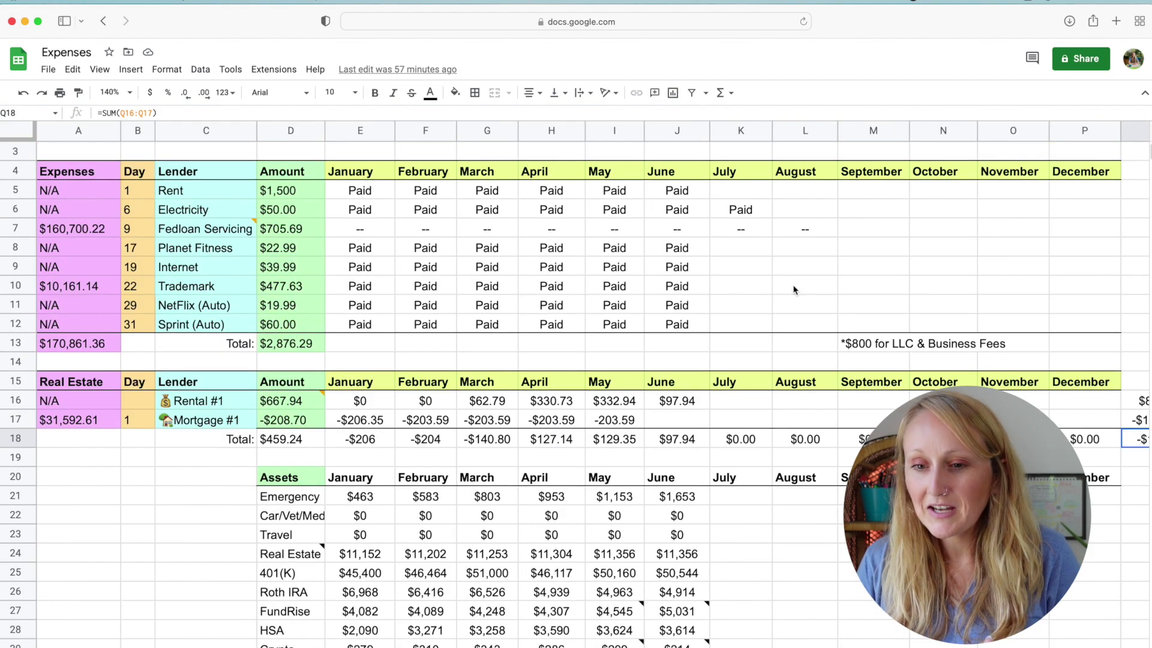
{"action": "scroll", "coordinate": [794, 289], "scroll_direction": "up", "scroll_amount": 2}
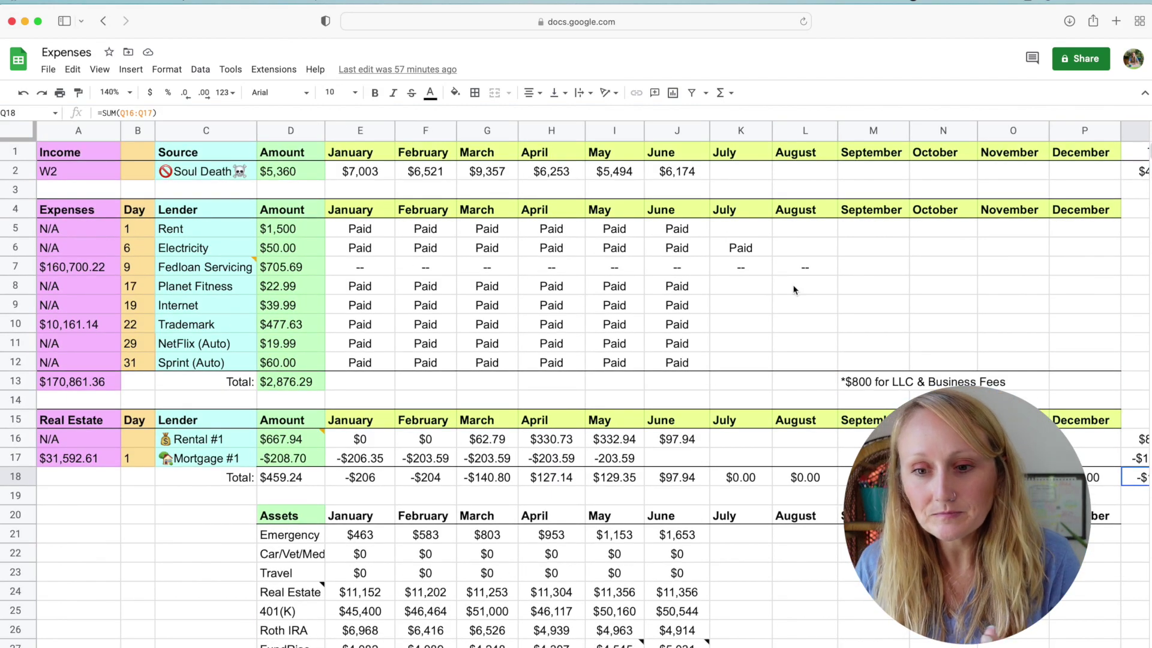
{"action": "left_click", "coordinate": [875, 295]}
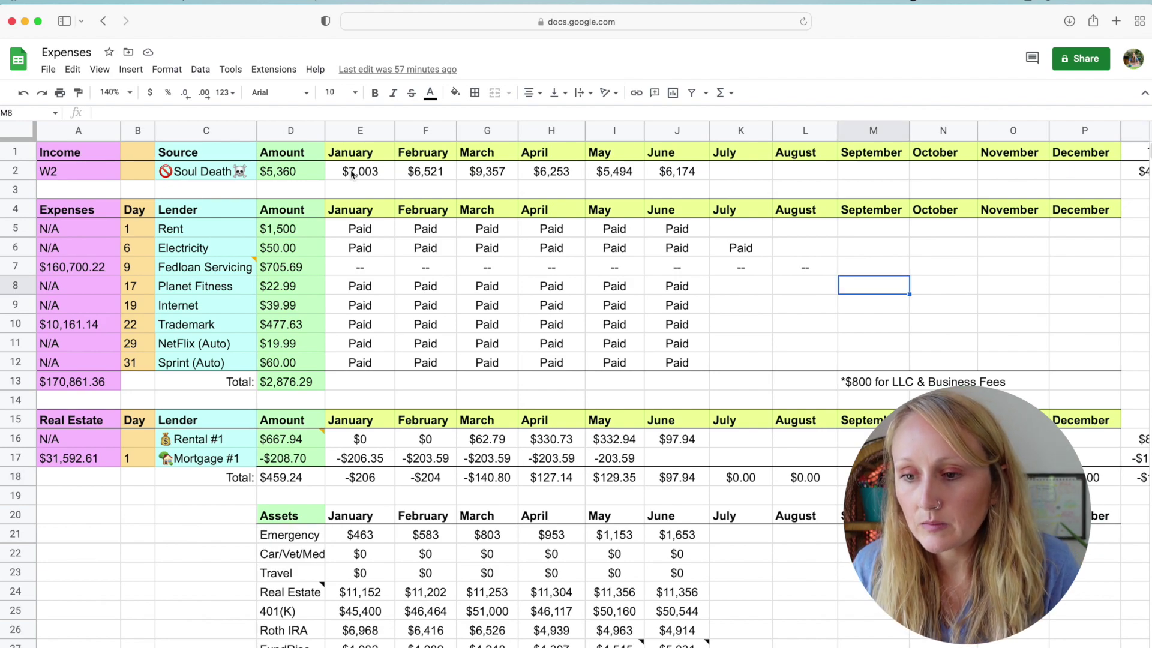
{"action": "left_click_drag", "start_coordinate": [352, 175], "coordinate": [681, 179]}
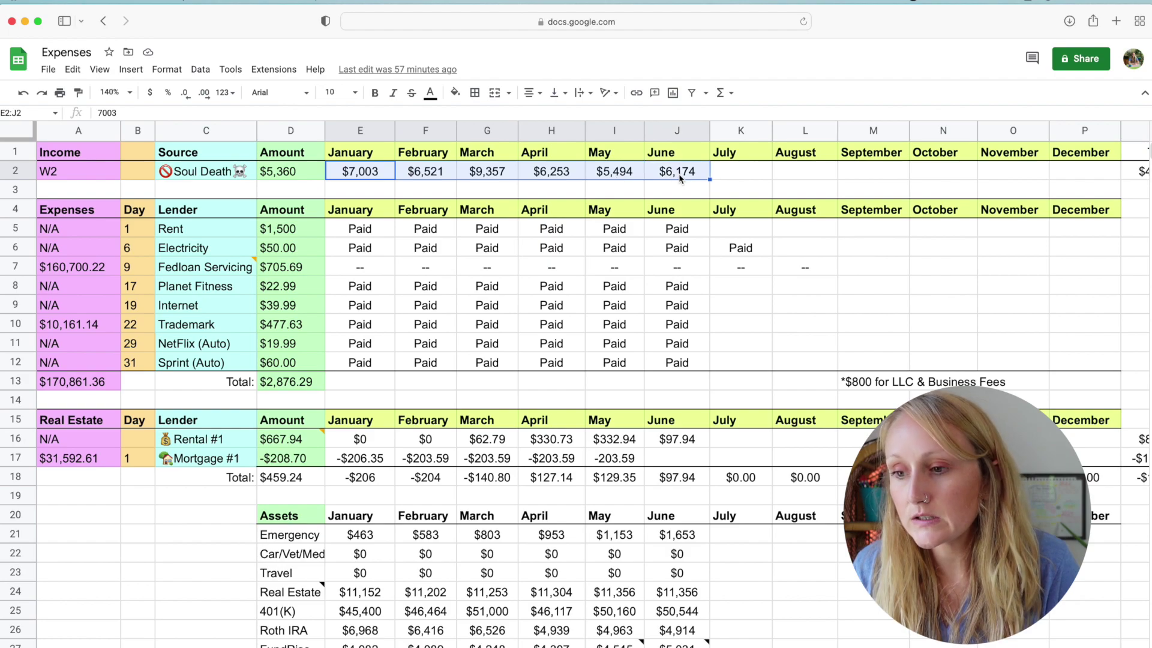
{"action": "left_click", "coordinate": [746, 171]}
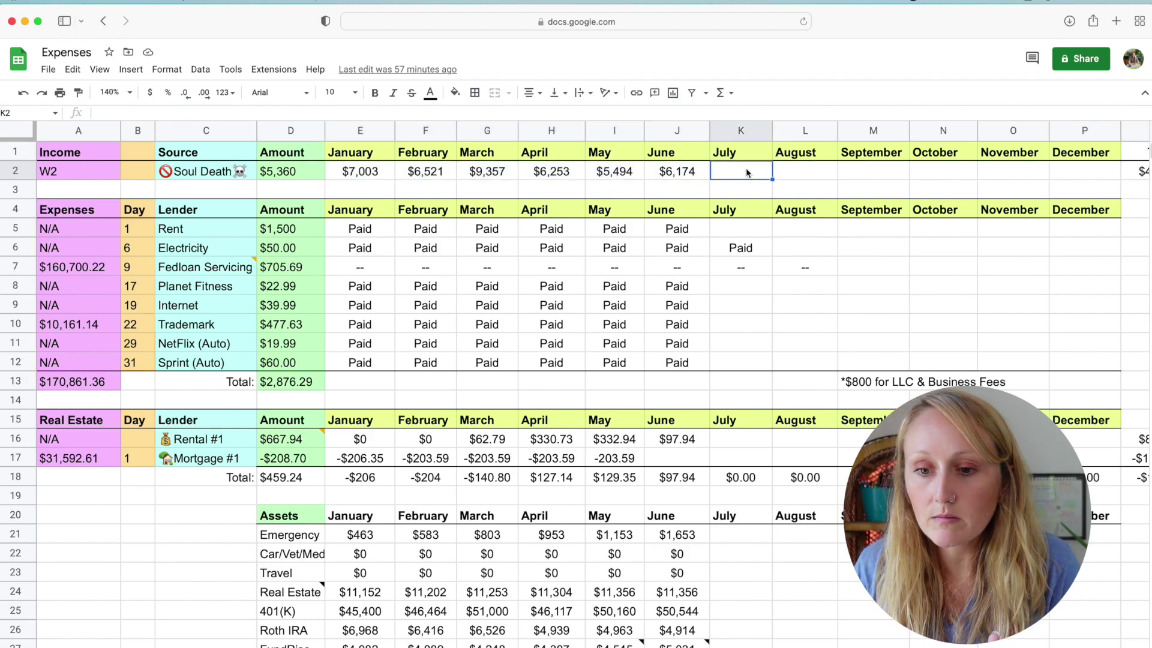
{"action": "left_click", "coordinate": [296, 170]}
{"action": "scroll", "coordinate": [296, 171], "scroll_direction": "right", "scroll_amount": 3}
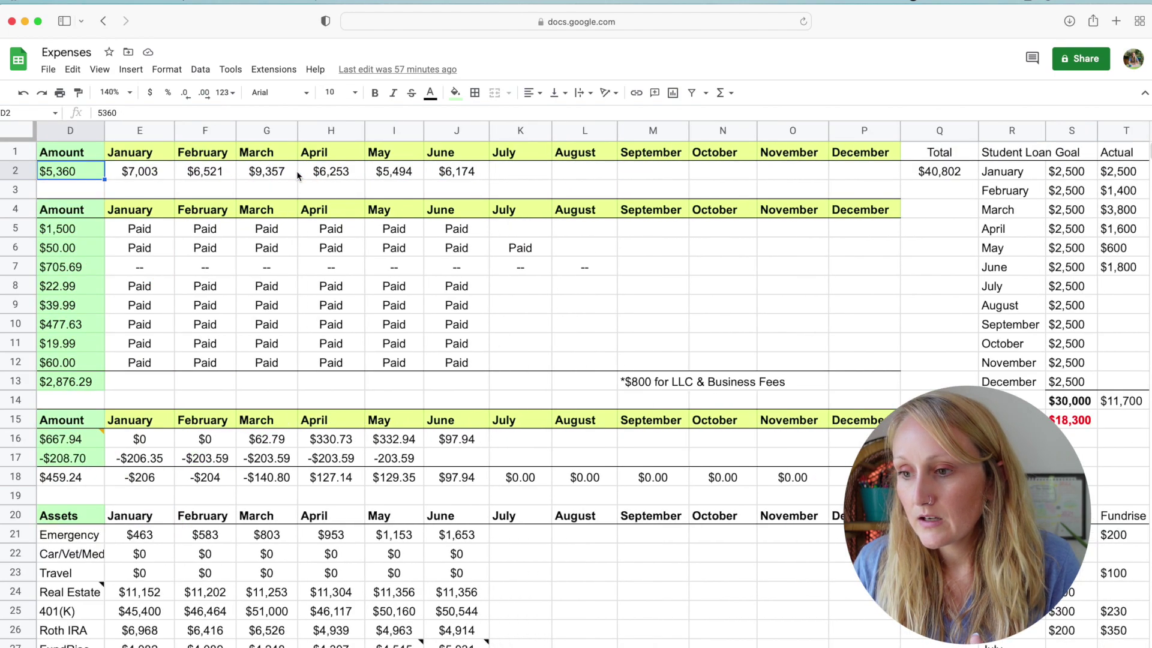
{"action": "scroll", "coordinate": [296, 170], "scroll_direction": "right", "scroll_amount": 2}
- Inspect the yearly income total formula in Q2
{"action": "left_click", "coordinate": [789, 177]}
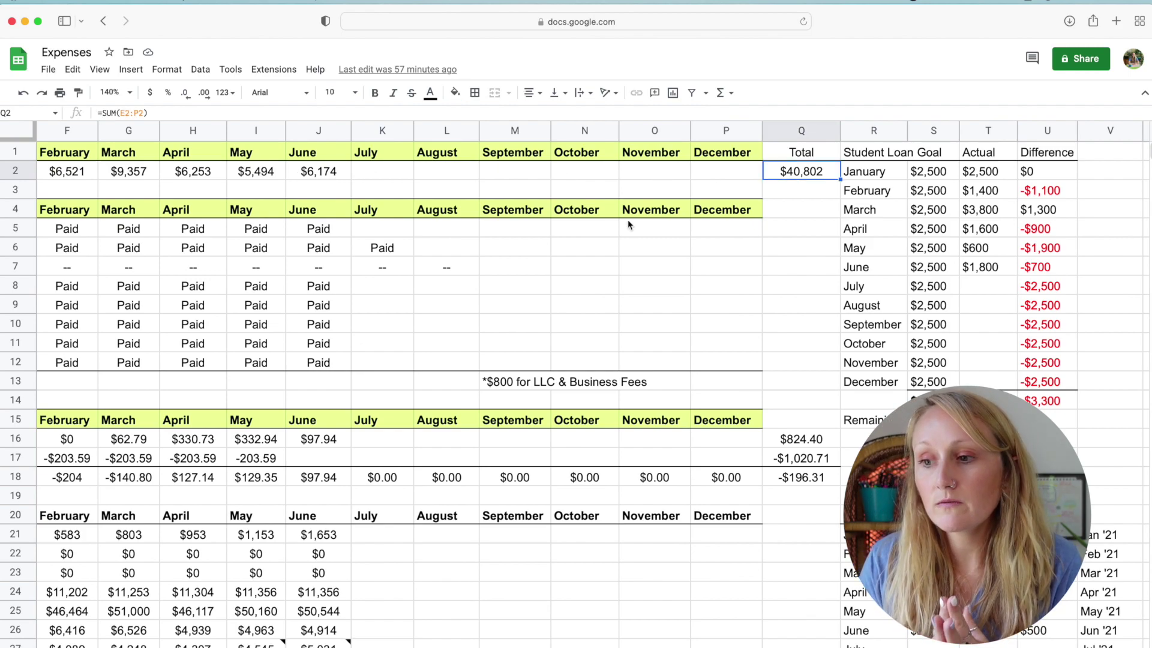
{"action": "scroll", "coordinate": [628, 223], "scroll_direction": "left", "scroll_amount": 5}
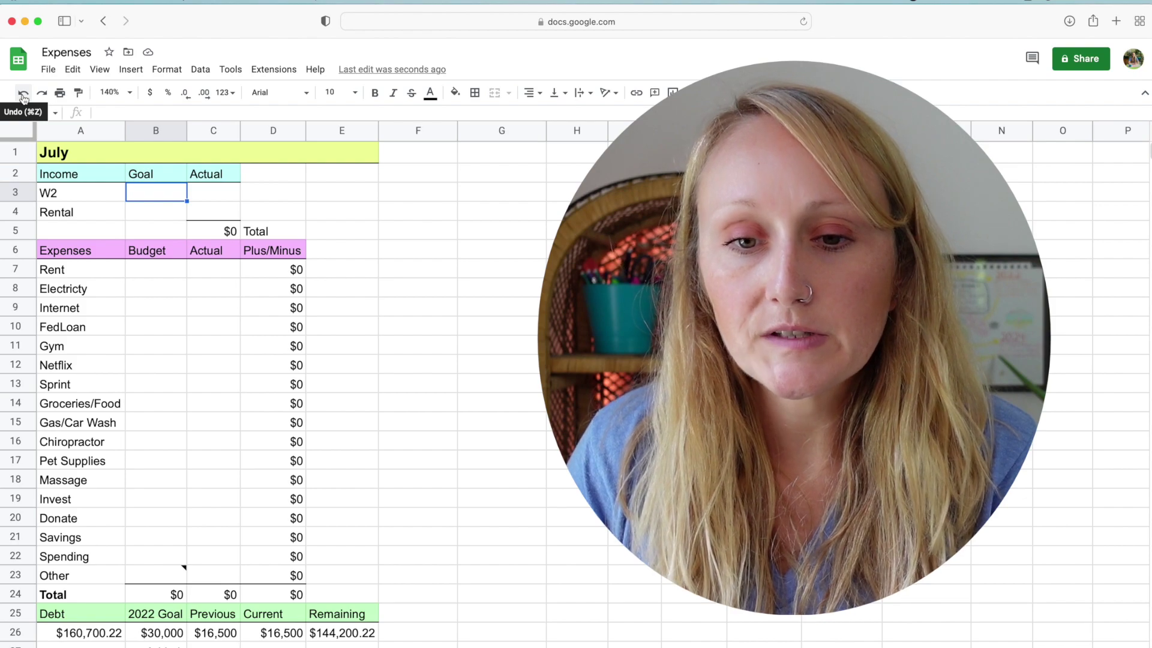
- Enter the $5,500 W2 income goal in B3 and select the rental goal cell
{"action": "type", "text": "5500"}
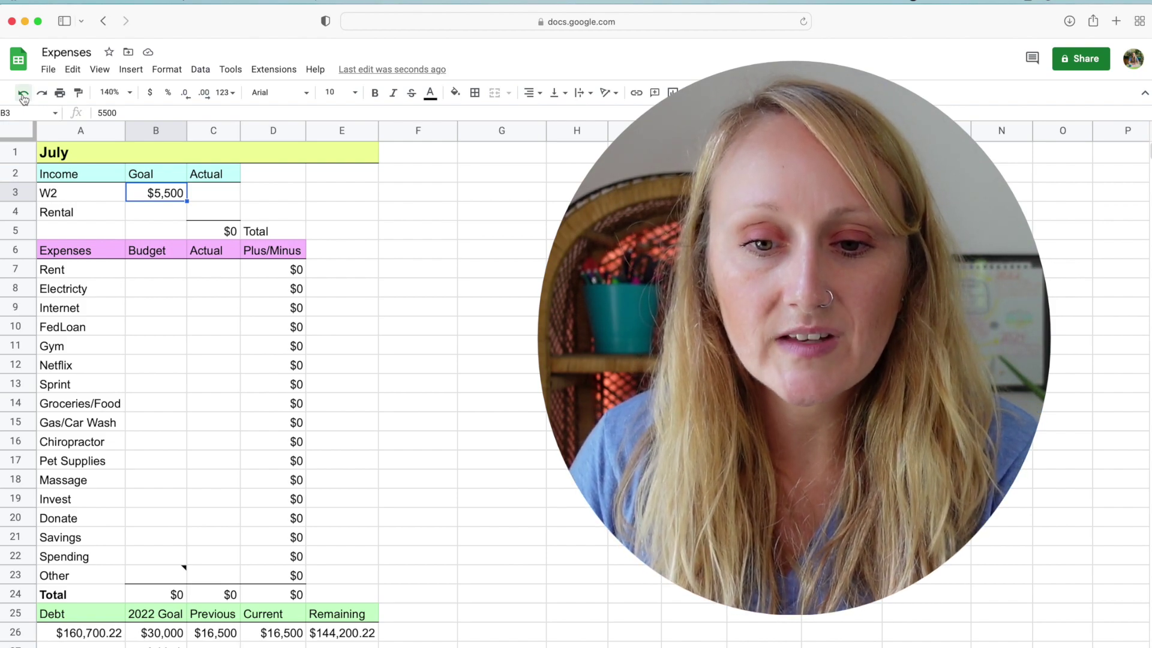
{"action": "left_click", "coordinate": [23, 95]}
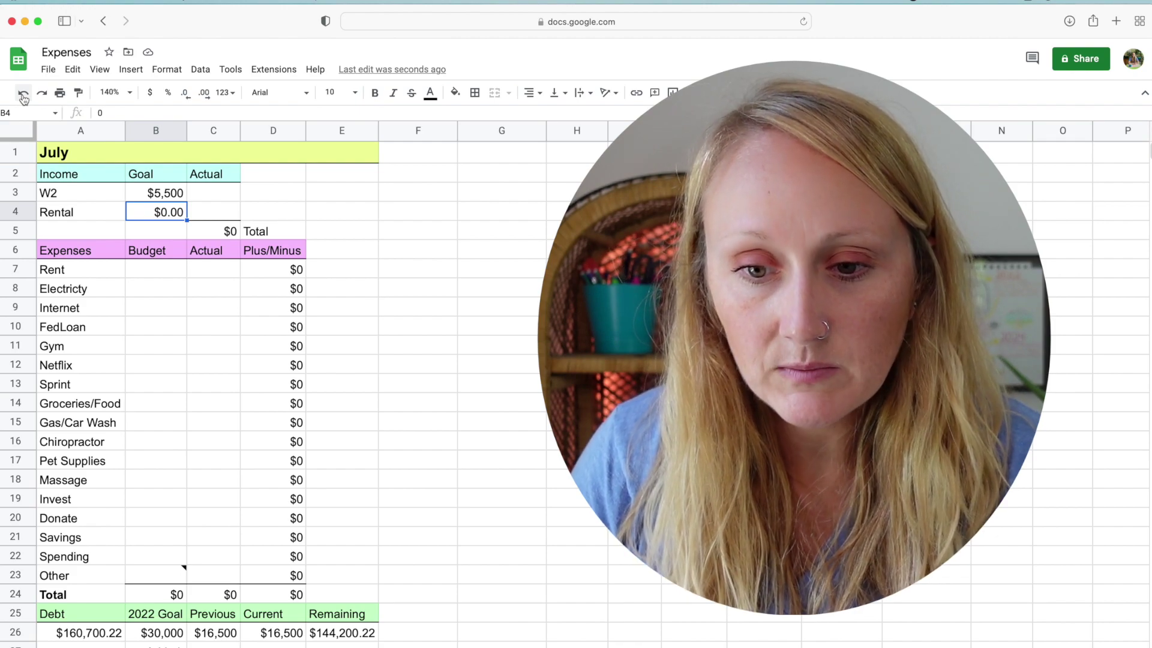
- Budget Rent $1,500, Electricity $60, Internet $39.99 and FedLoan $0
{"action": "key", "text": "Down"}
{"action": "key", "text": "Down"}
{"action": "key", "text": "Down"}
{"action": "type", "text": "1500"}
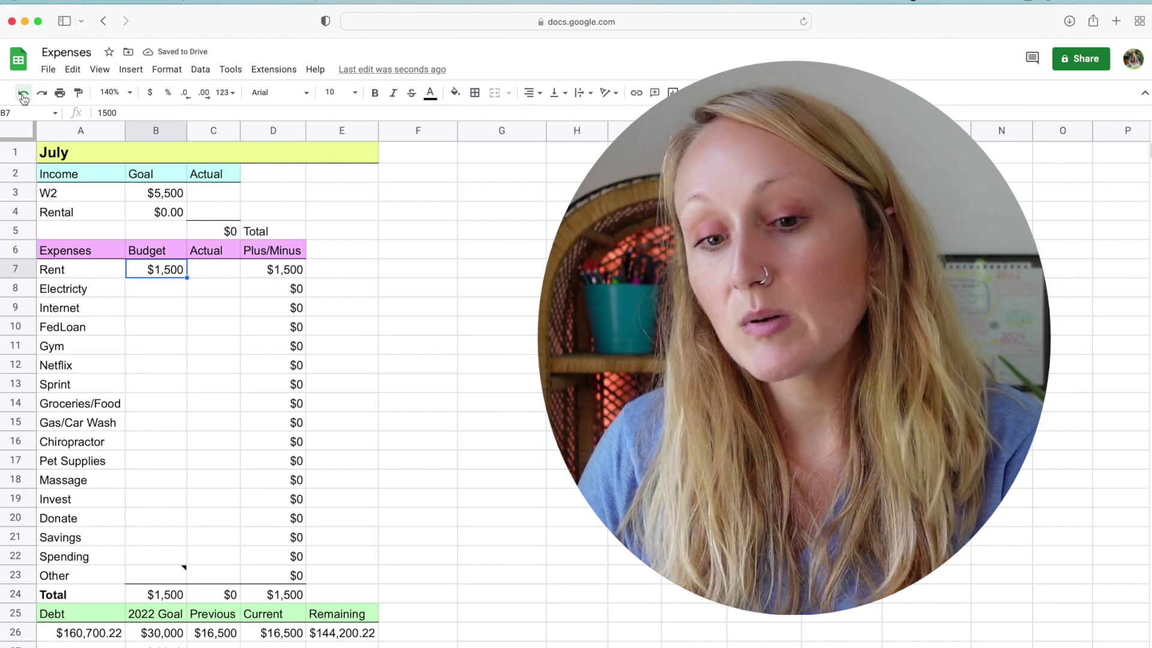
{"action": "key", "text": "Down"}
{"action": "type", "text": "60"}
{"action": "key", "text": "Down"}
{"action": "type", "text": "39.99"}
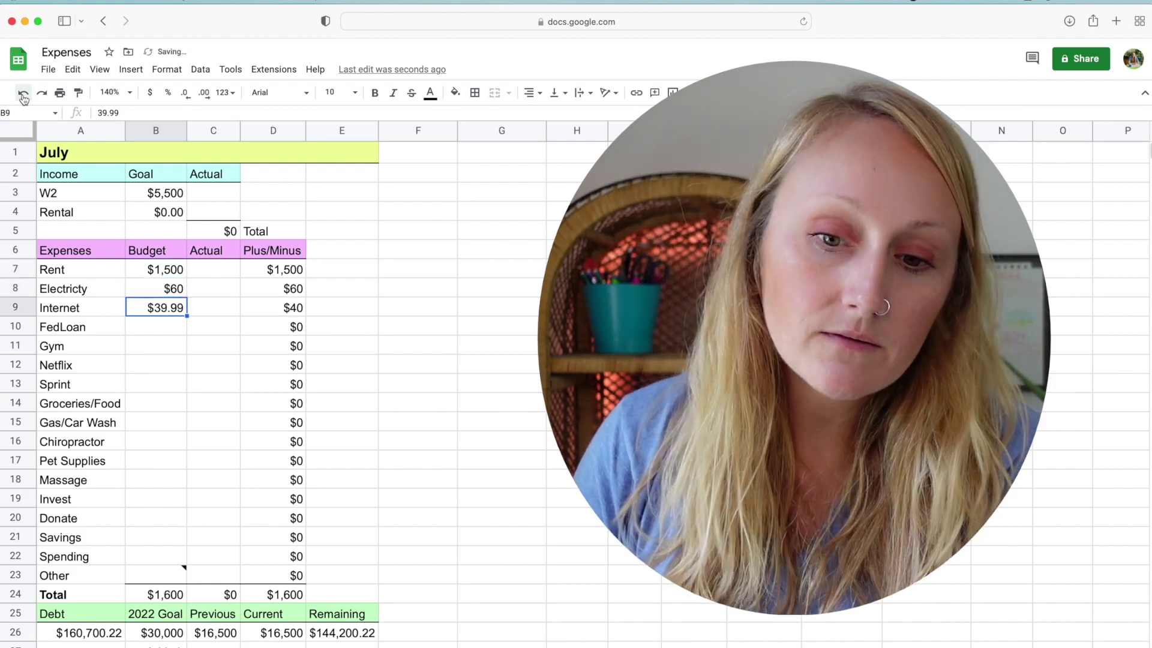
{"action": "key", "text": "Down"}
{"action": "type", "text": "0"}
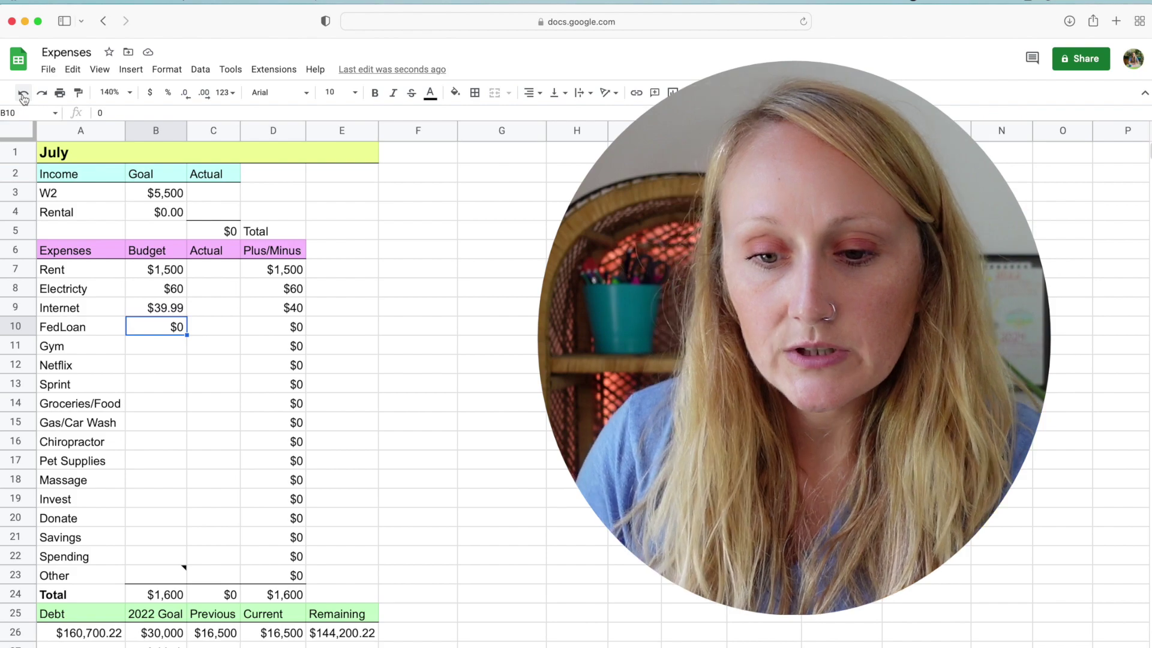
- Budget Gym $22.99, Netflix $19.99, Sprint $60 and Groceries/Food $600
{"action": "key", "text": "Down"}
{"action": "type", "text": "22.99"}
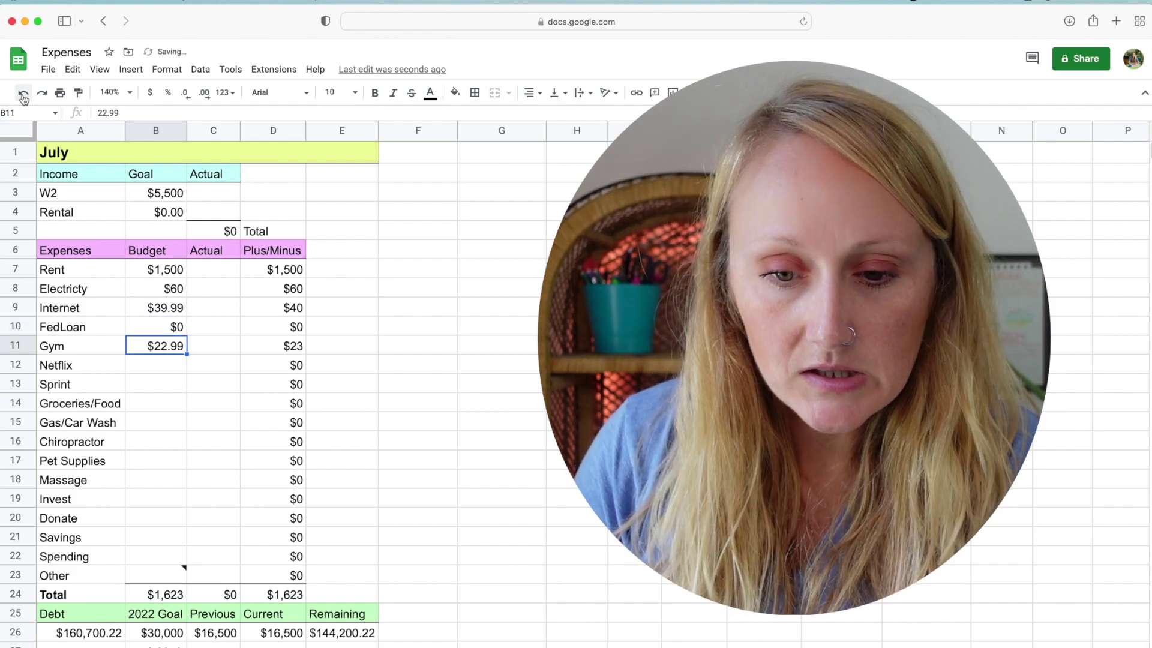
{"action": "key", "text": "Down"}
{"action": "type", "text": "19.99"}
{"action": "key", "text": "Down"}
{"action": "type", "text": "$60"}
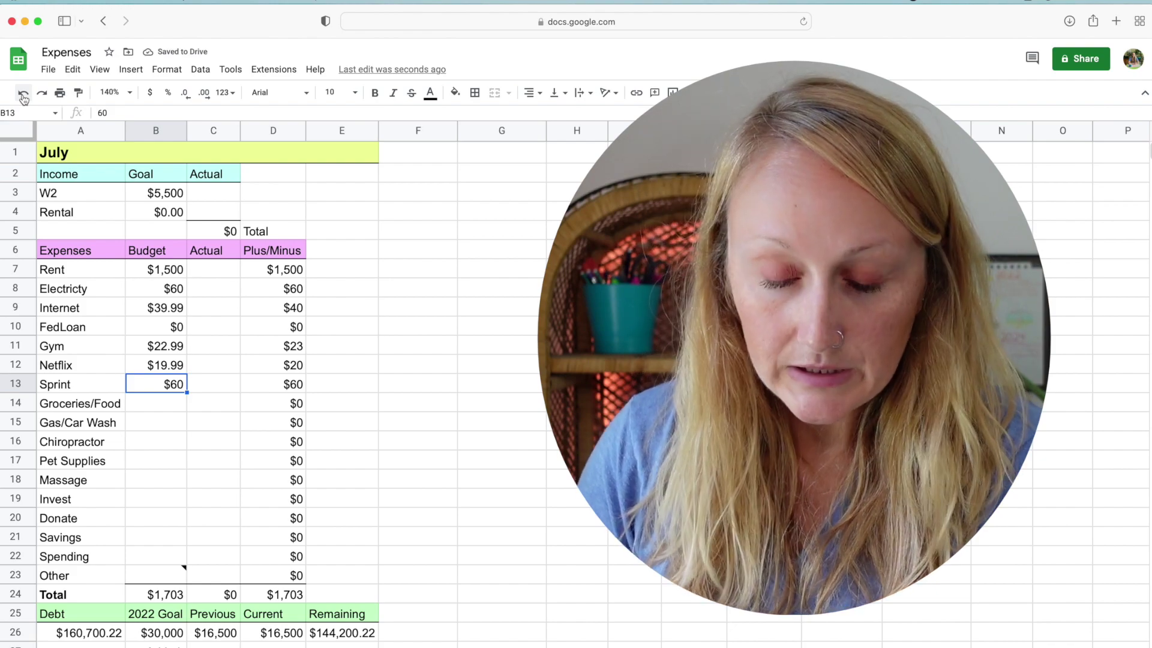
{"action": "key", "text": "Down"}
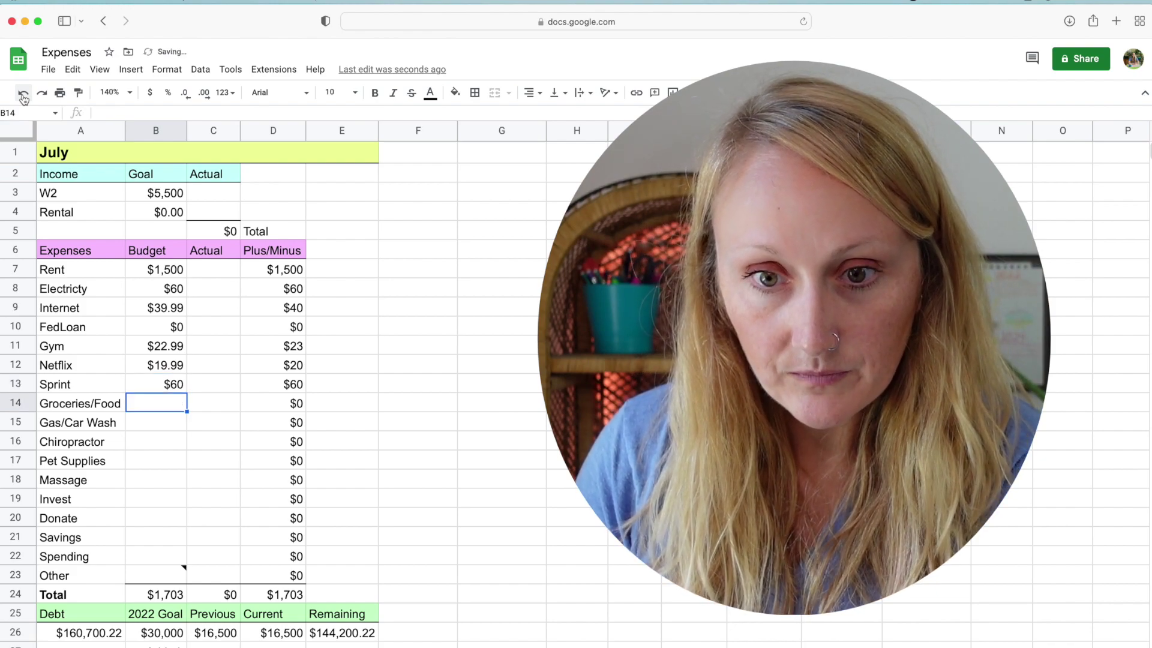
{"action": "type", "text": "600"}
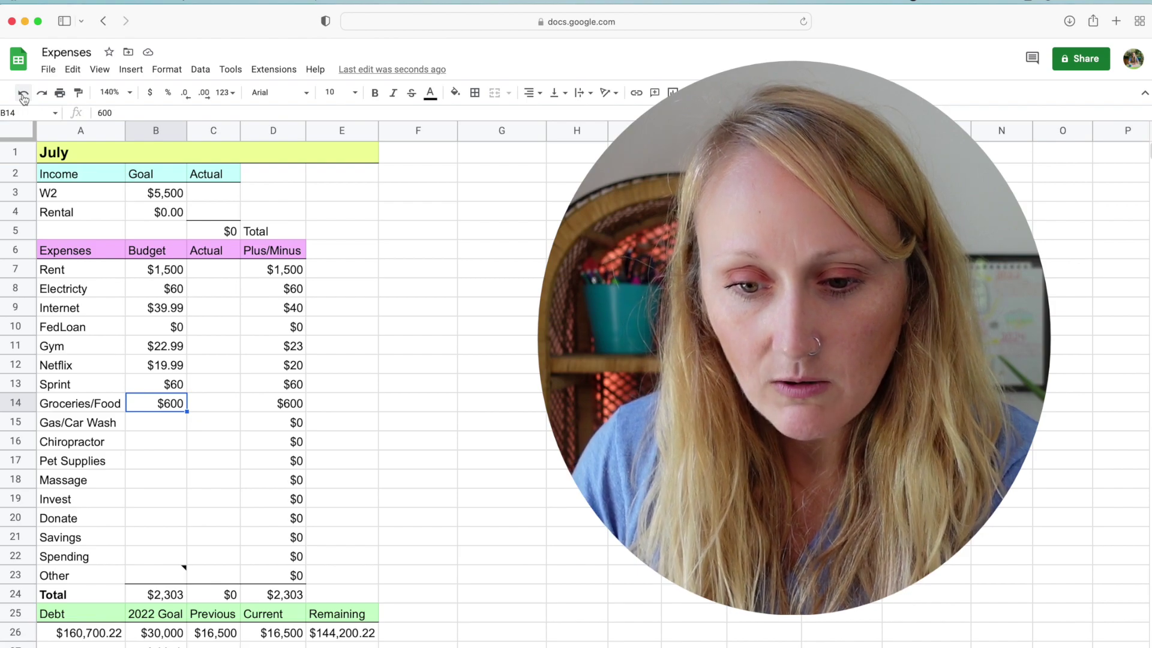
- Budget Gas/Car Wash $150, Chiropractor $160 and Pet Supplies $25
{"action": "left_click", "coordinate": [24, 95]}
{"action": "type", "text": "$150"}
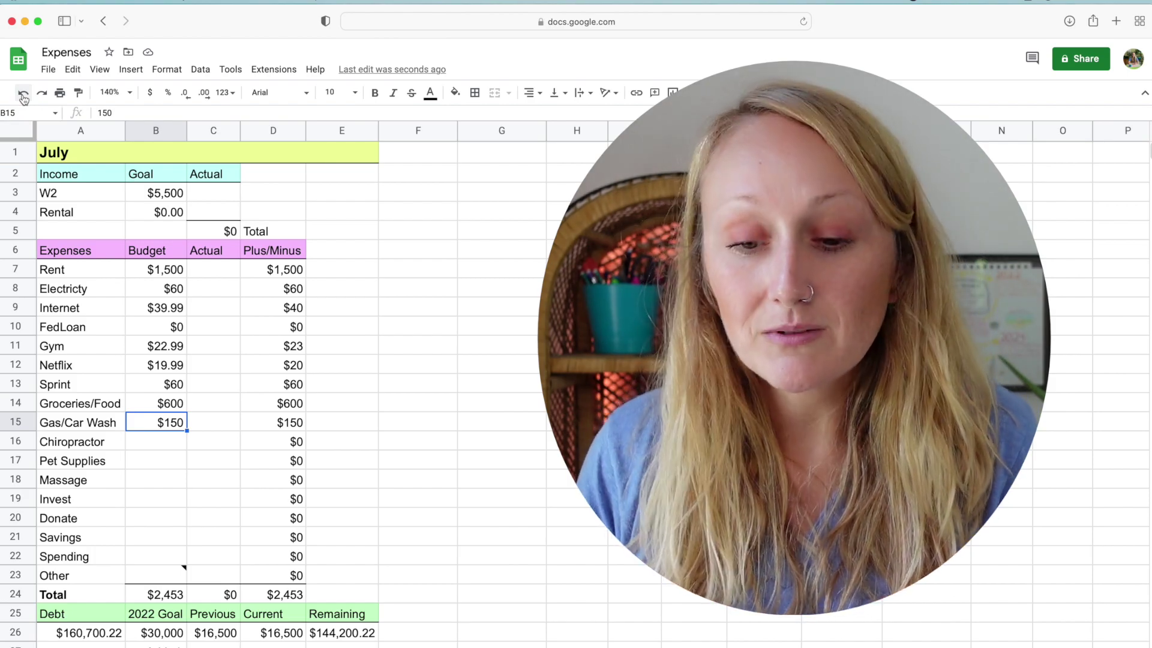
{"action": "left_click", "coordinate": [24, 95]}
{"action": "type", "text": "$160"}
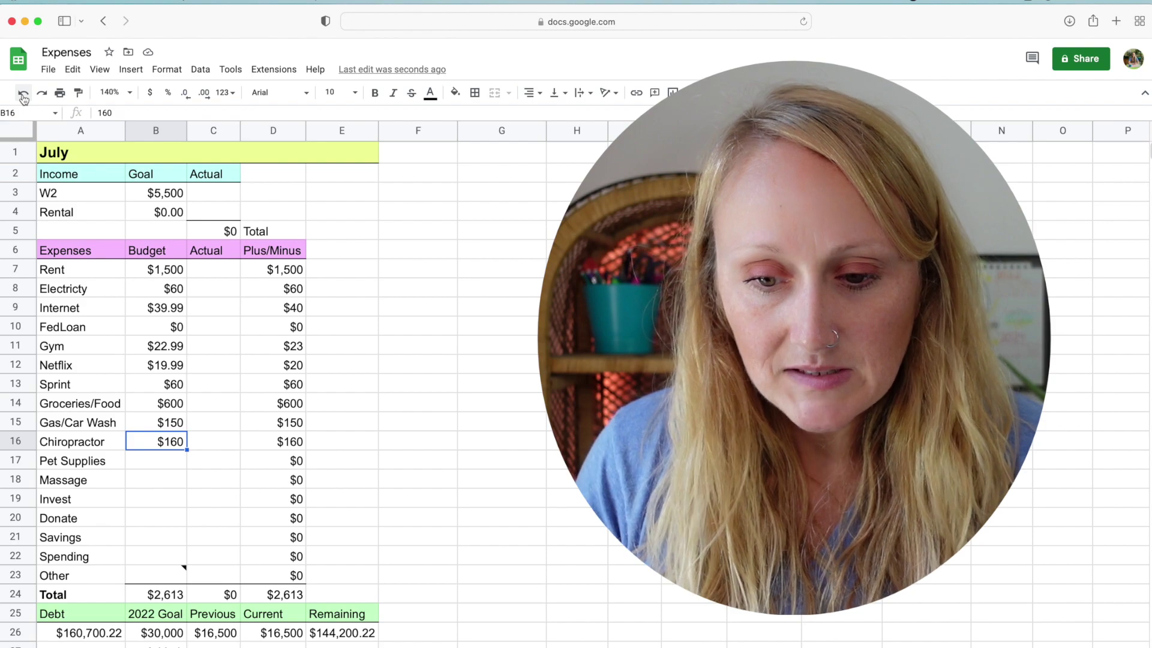
{"action": "key", "text": "Down"}
{"action": "type", "text": "25"}
{"action": "key", "text": "Return"}
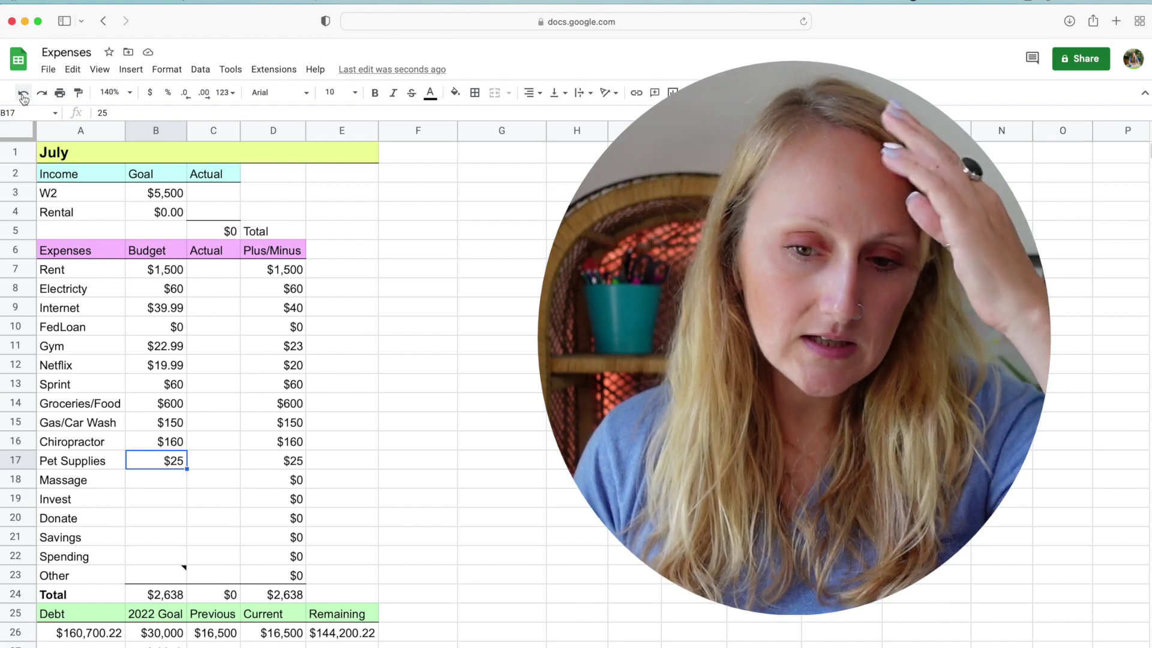
- Budget Massage $115, Invest $100 and Donate $50
{"action": "key", "text": "Down"}
{"action": "type", "text": "115"}
{"action": "key", "text": "Up"}
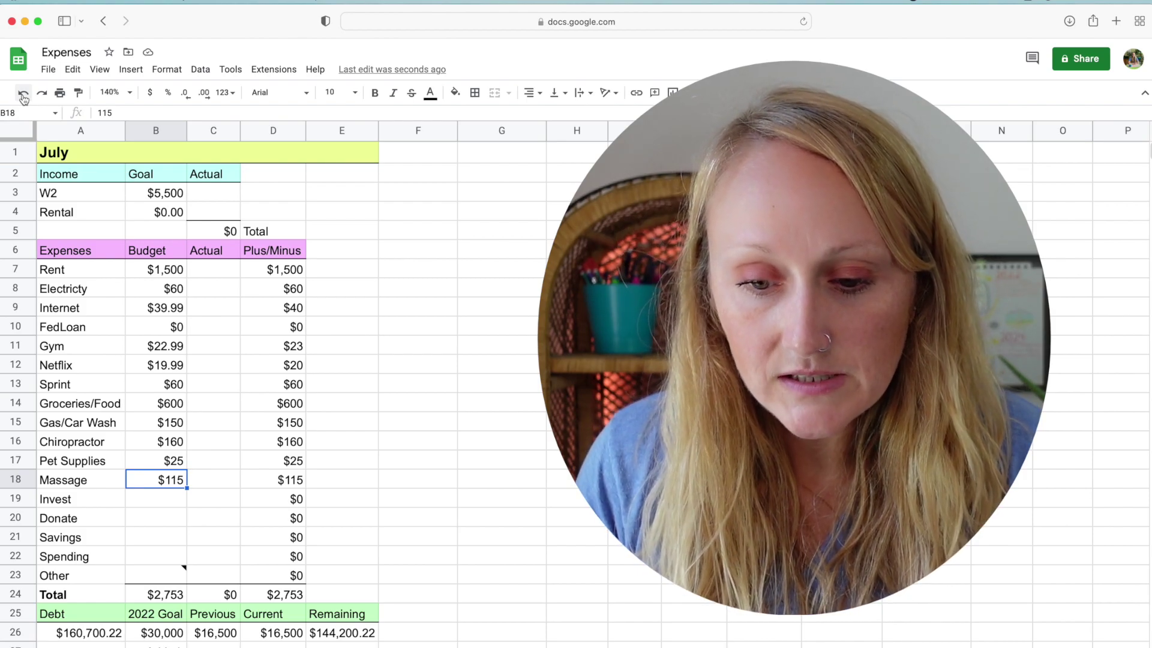
{"action": "key", "text": "Down"}
{"action": "type", "text": "100"}
{"action": "key", "text": "Return"}
{"action": "key", "text": "Up"}
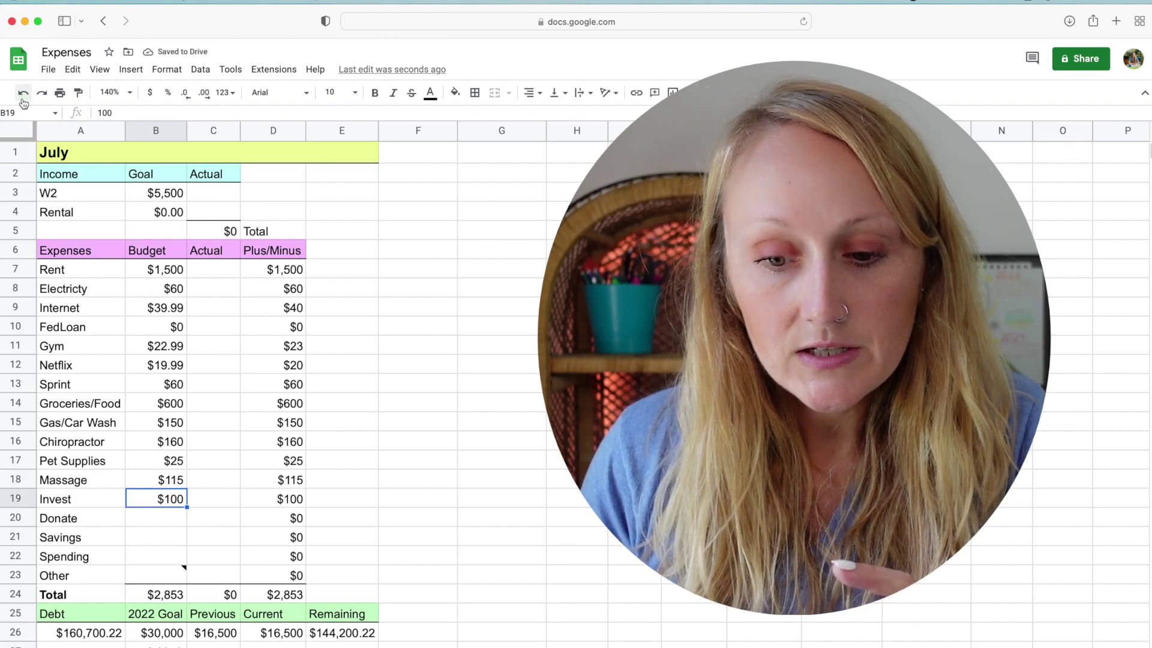
{"action": "key", "text": "Down"}
{"action": "type", "text": "50"}
{"action": "key", "text": "Return"}
{"action": "key", "text": "Up"}
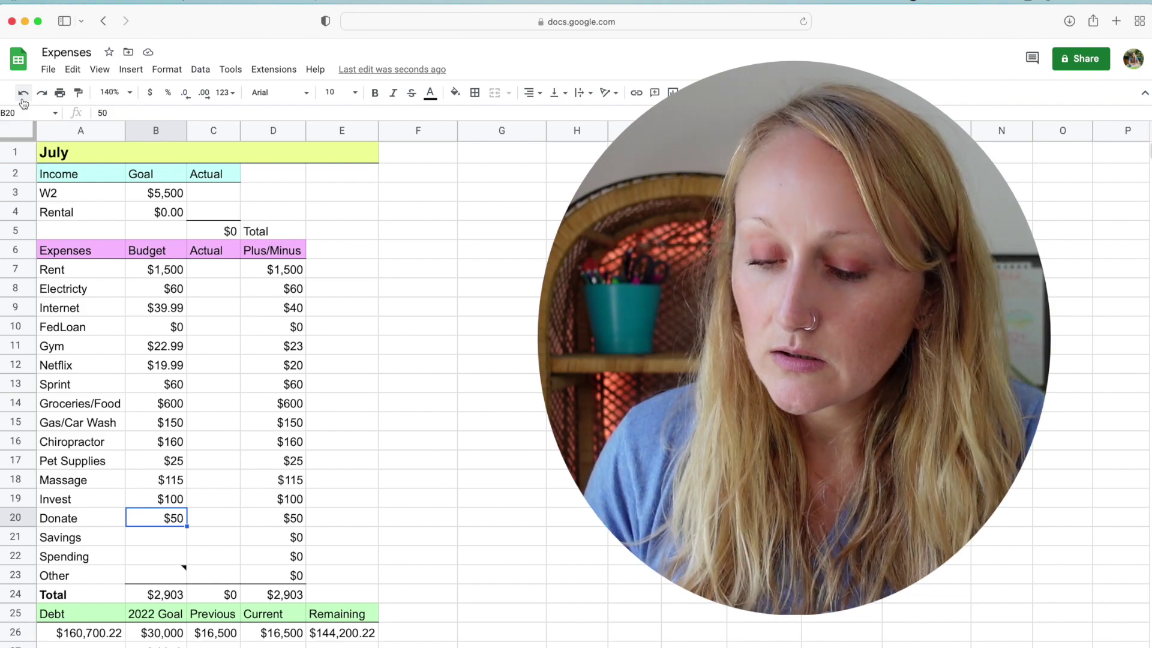
- Budget Savings $1,300, Spending $300 and Other $1,000, then check B24's SUM formula
{"action": "key", "text": "Down"}
{"action": "type", "text": "1300"}
{"action": "key", "text": "Return"}
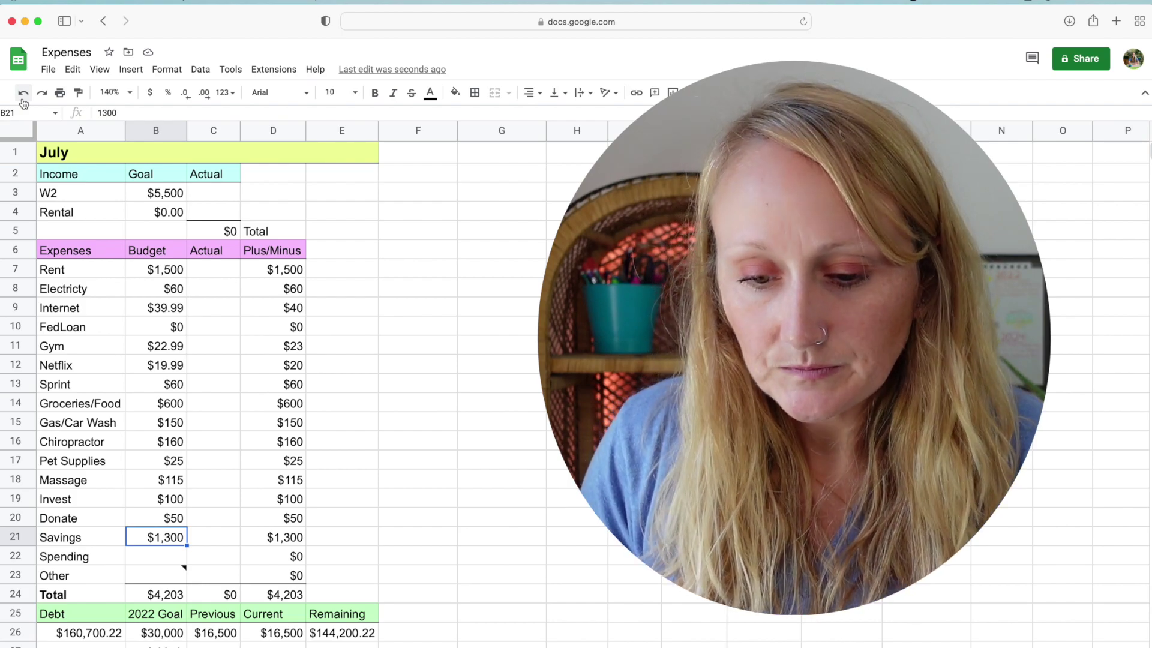
{"action": "key", "text": "Down"}
{"action": "type", "text": "300"}
{"action": "key", "text": "Return"}
{"action": "key", "text": "Up"}
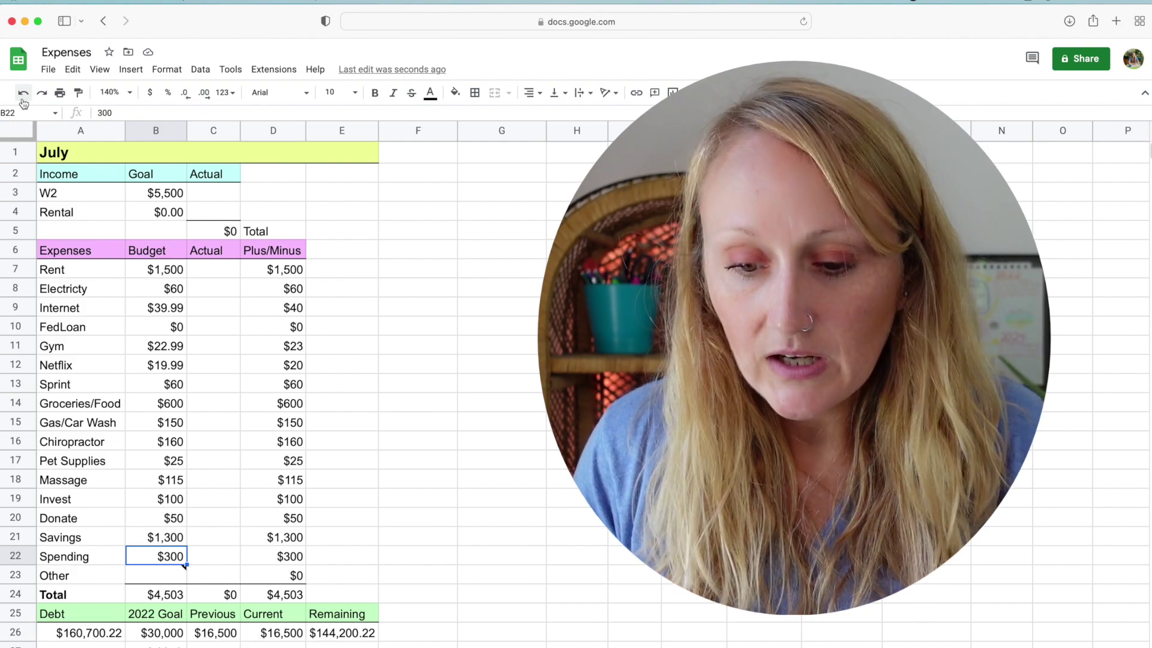
{"action": "left_click", "coordinate": [24, 99]}
{"action": "type", "text": "1000"}
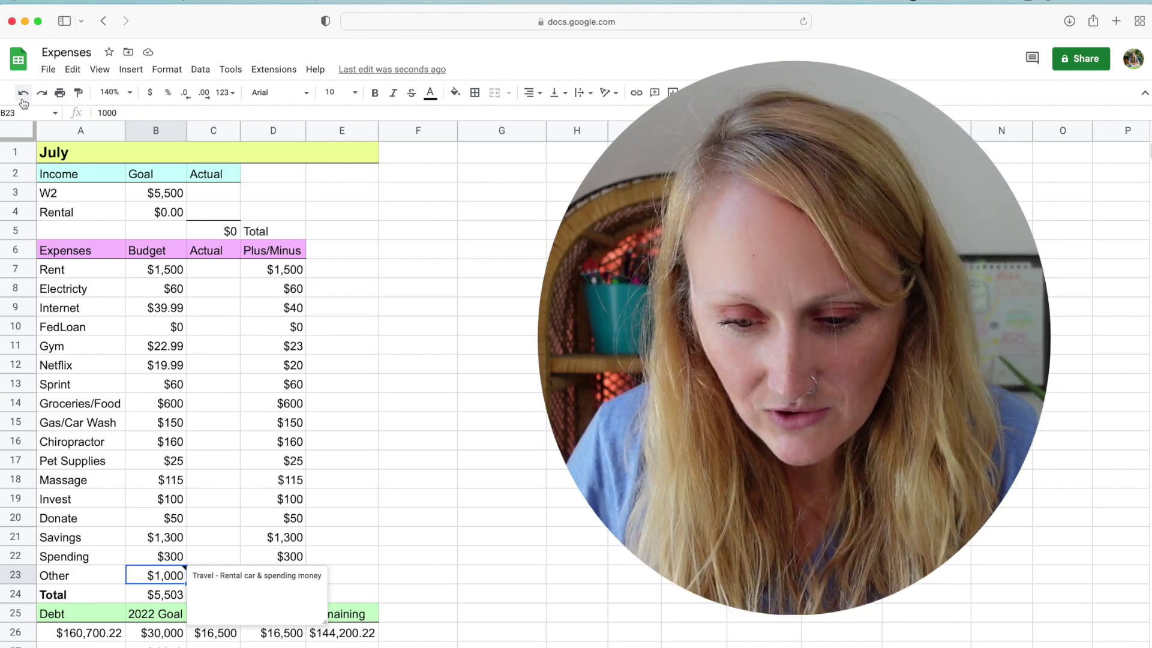
{"action": "left_click", "coordinate": [151, 596]}
{"action": "left_click", "coordinate": [163, 187]}
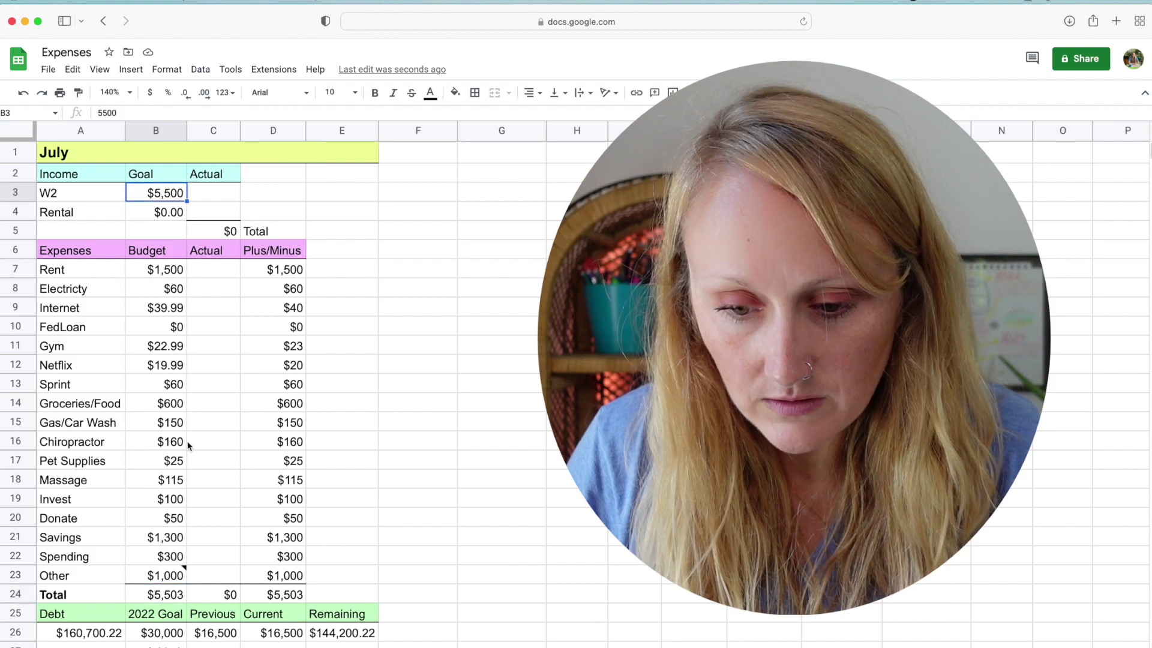
{"action": "scroll", "coordinate": [189, 508], "scroll_direction": "down", "scroll_amount": 1}
{"action": "scroll", "coordinate": [188, 509], "scroll_direction": "down", "scroll_amount": 1}
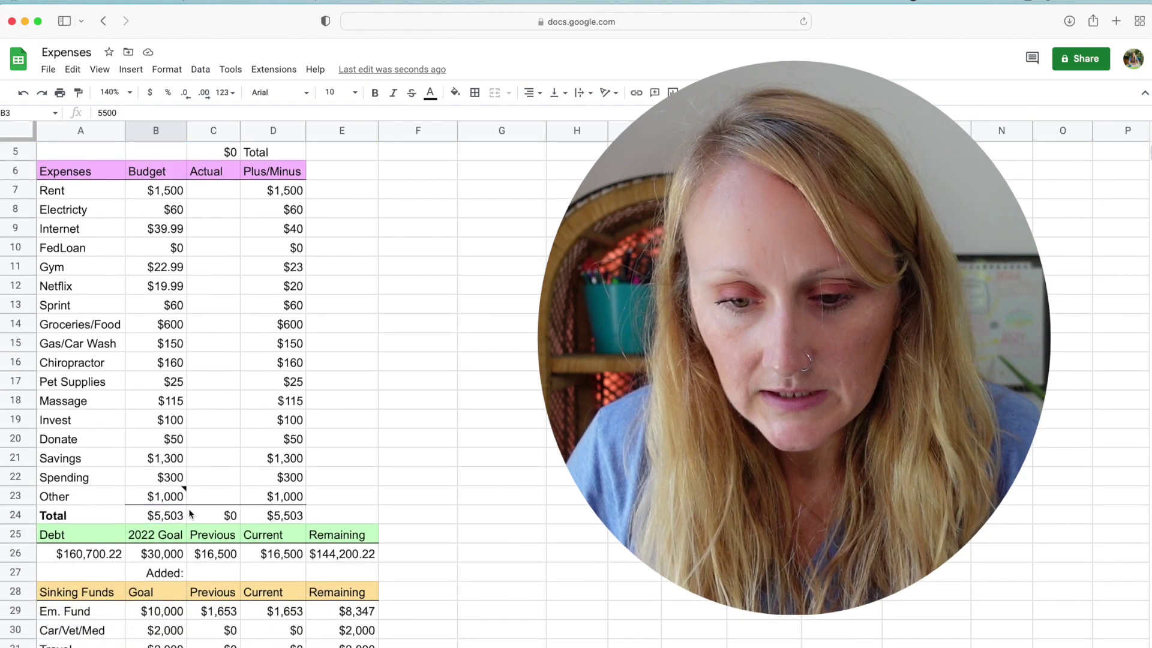
{"action": "scroll", "coordinate": [188, 509], "scroll_direction": "down", "scroll_amount": 1}
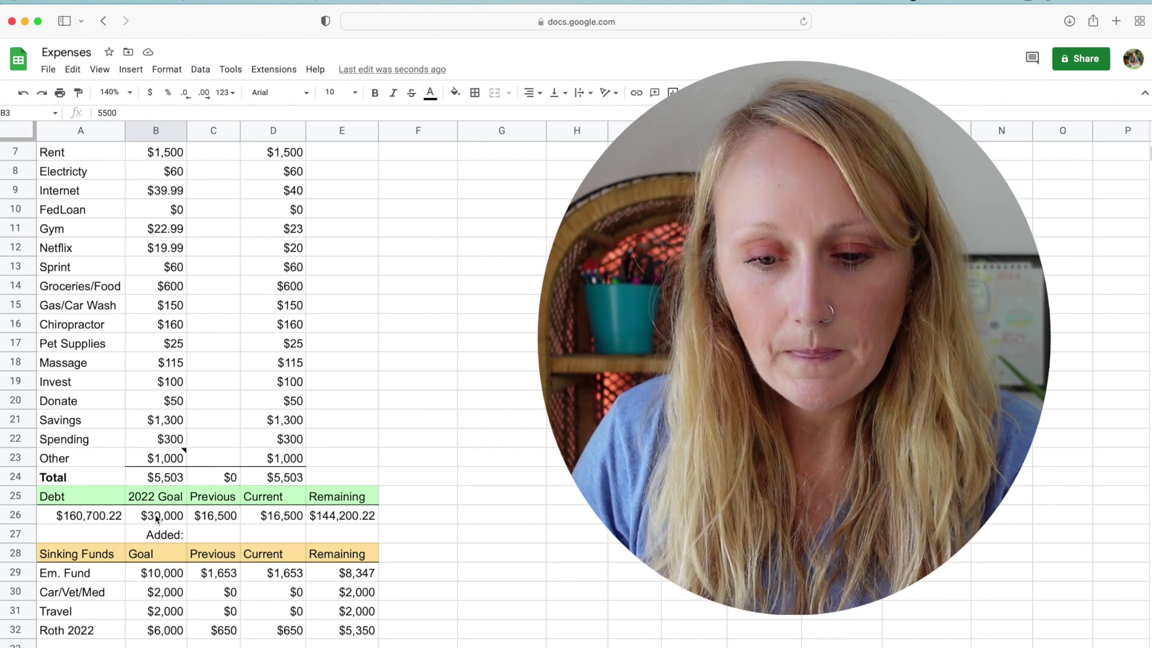
{"action": "left_click", "coordinate": [117, 516]}
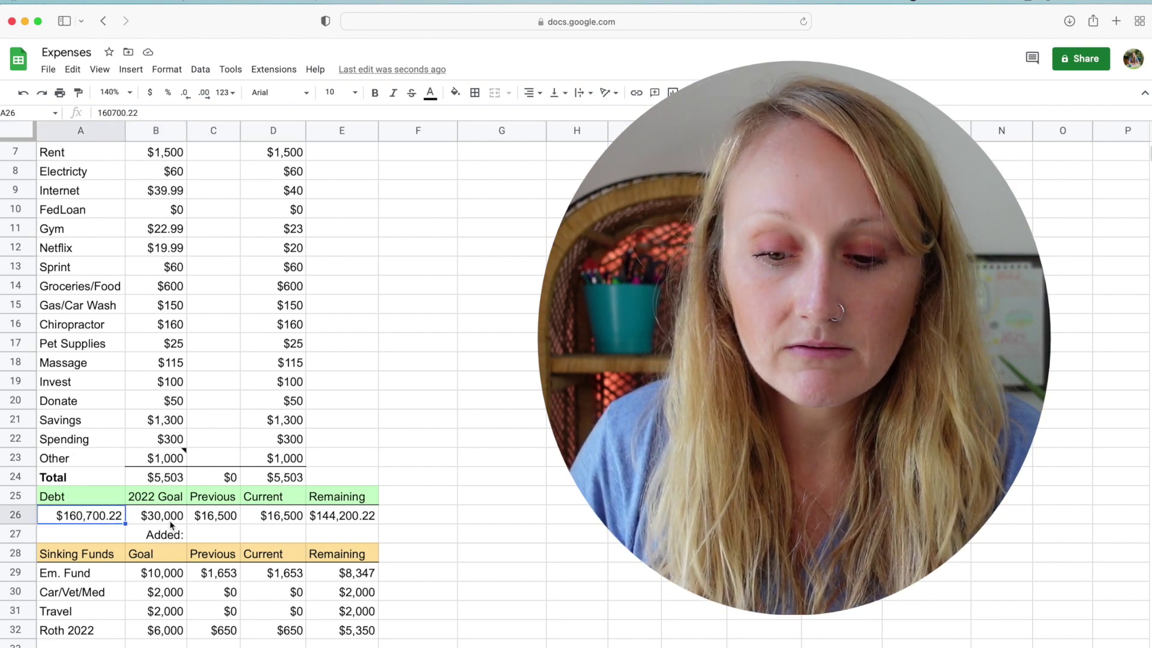
{"action": "left_click", "coordinate": [176, 519]}
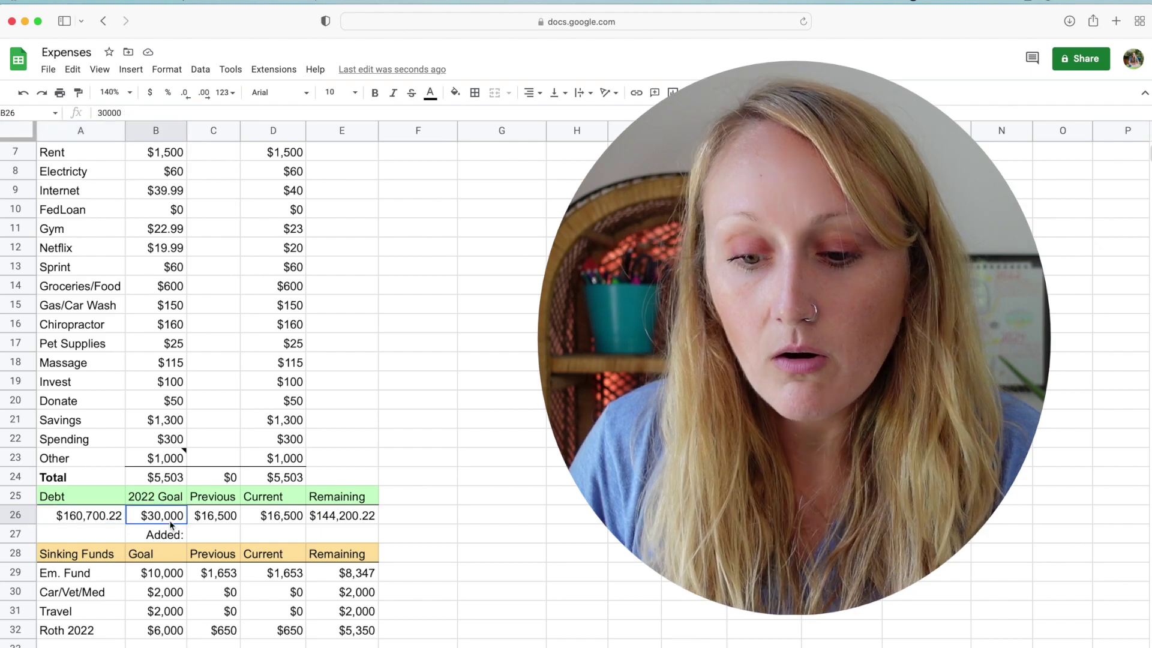
{"action": "left_click", "coordinate": [213, 521]}
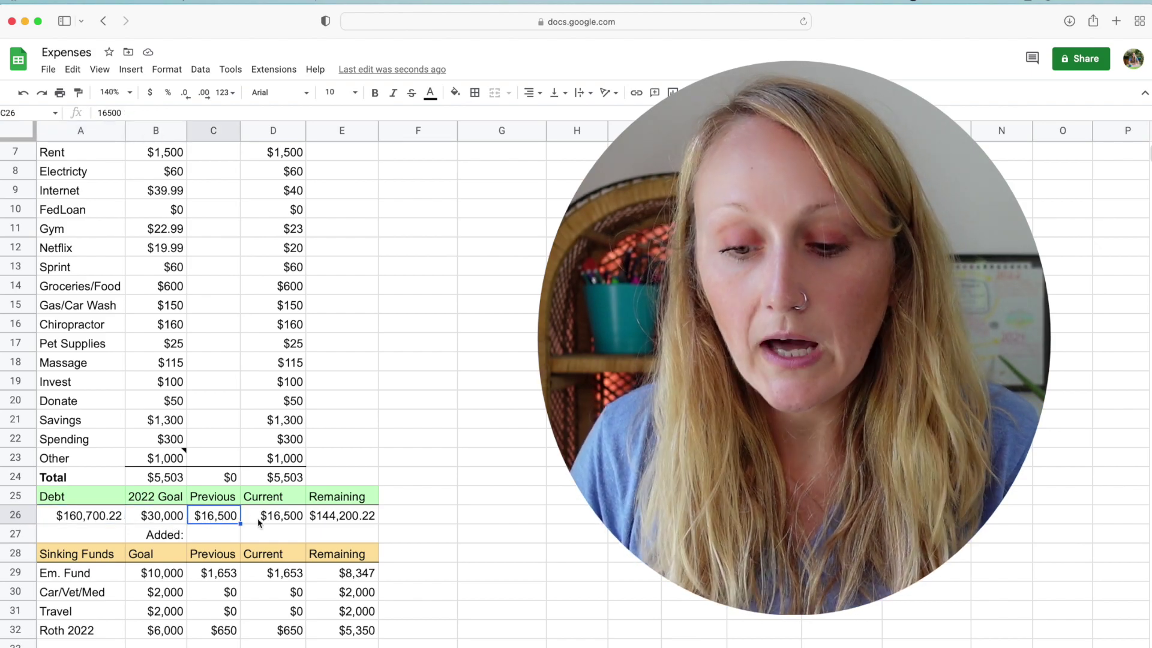
{"action": "left_click", "coordinate": [260, 523]}
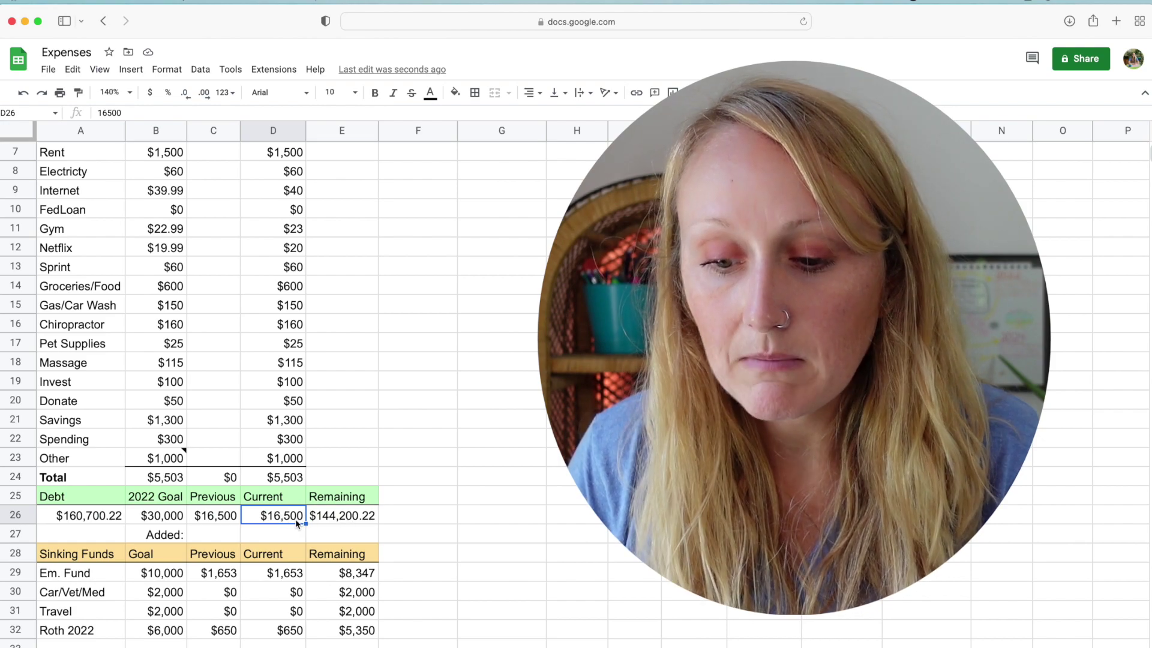
{"action": "left_click", "coordinate": [339, 522]}
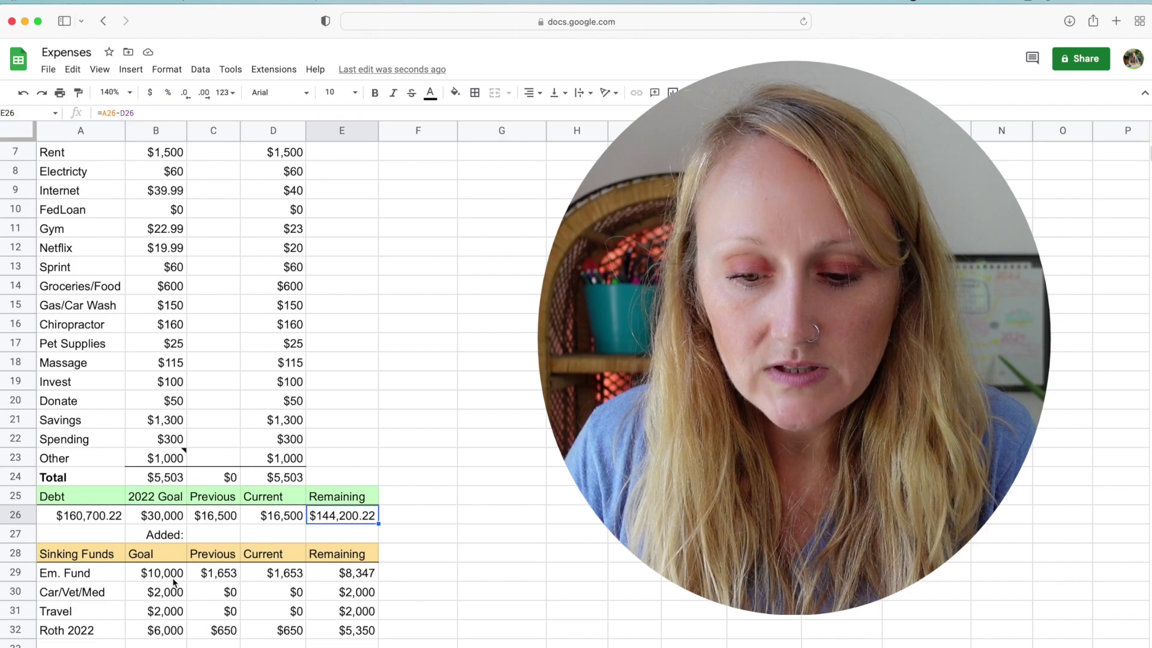
{"action": "left_click", "coordinate": [175, 577]}
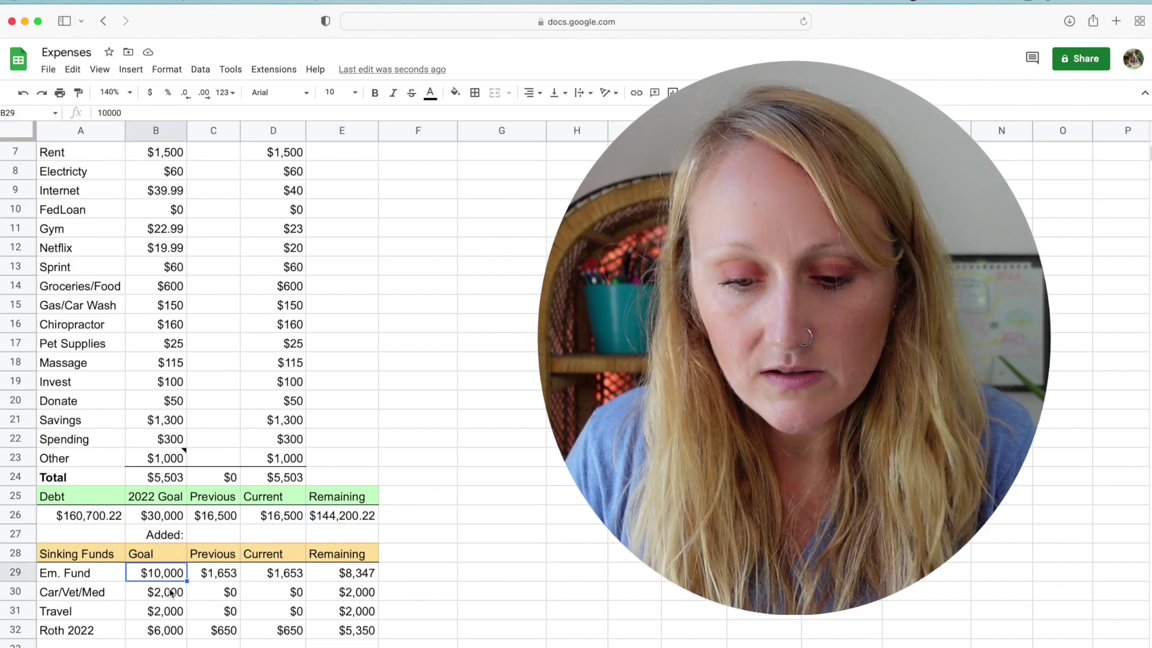
{"action": "left_click", "coordinate": [172, 591]}
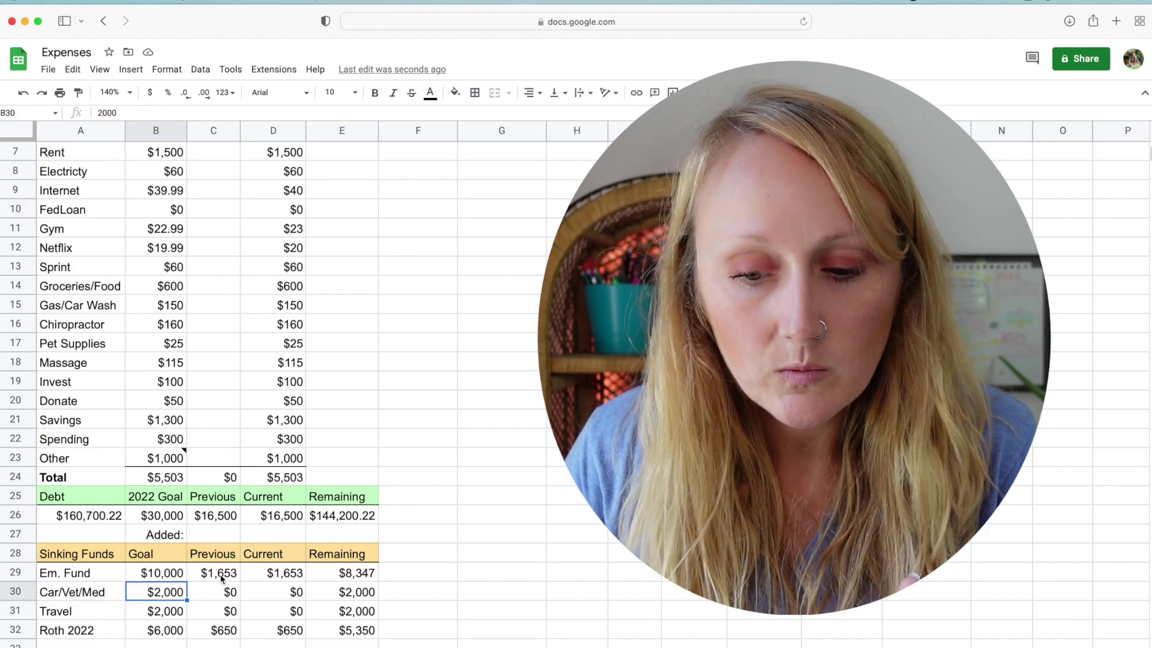
{"action": "left_click", "coordinate": [222, 575]}
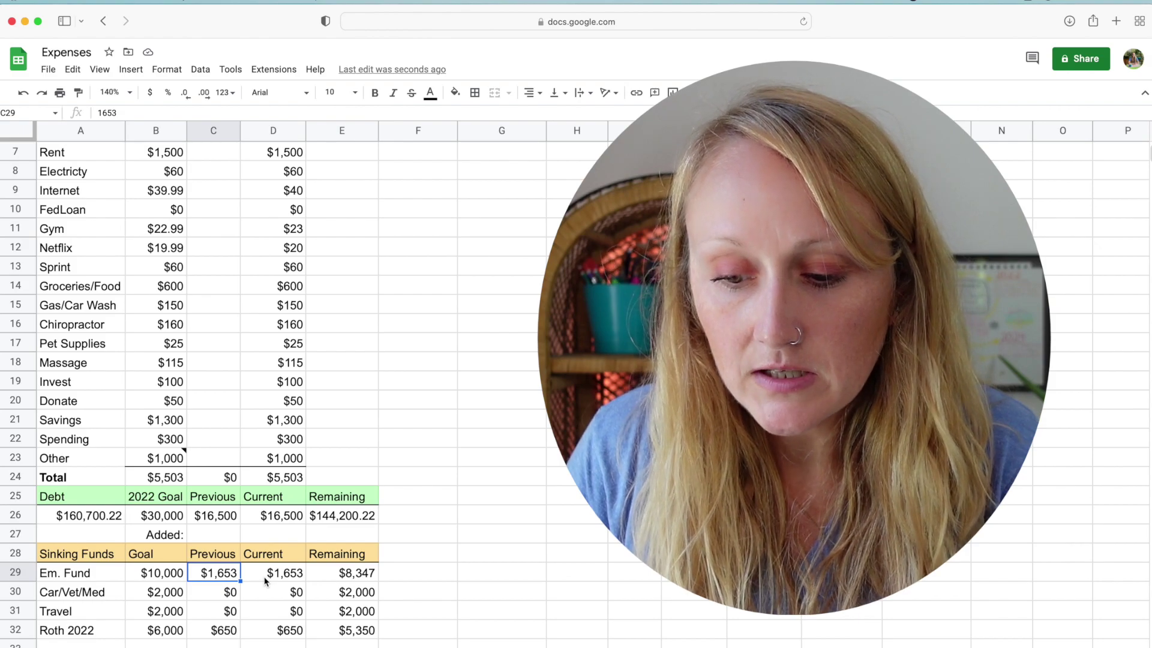
{"action": "left_click", "coordinate": [265, 581]}
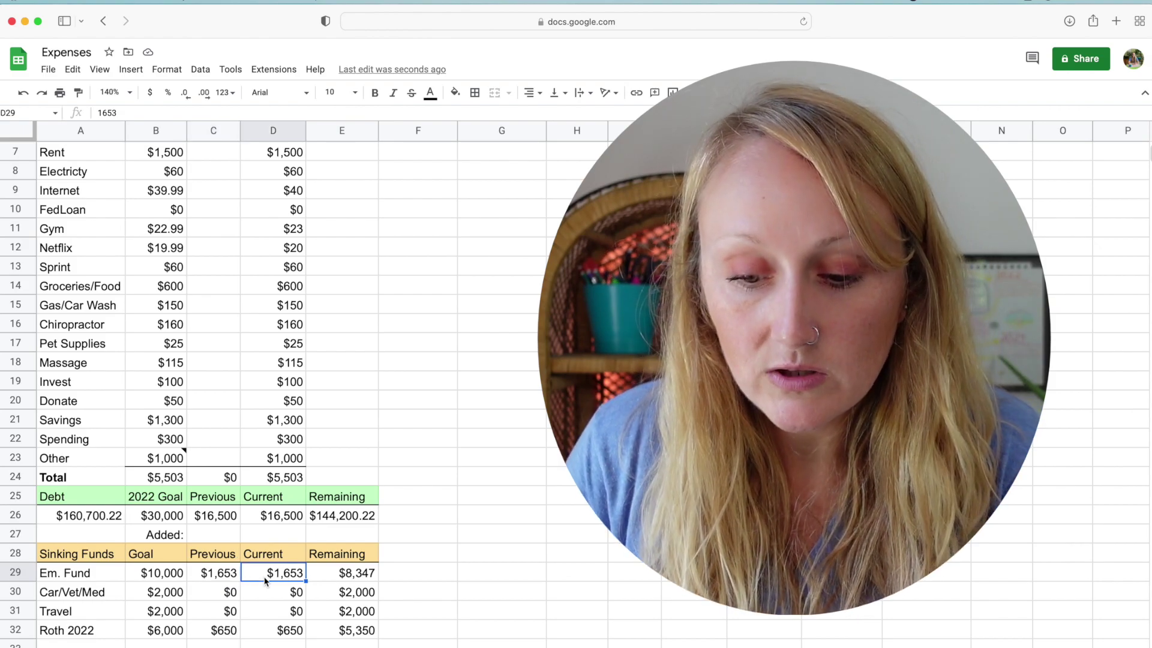
{"action": "left_click", "coordinate": [206, 635]}
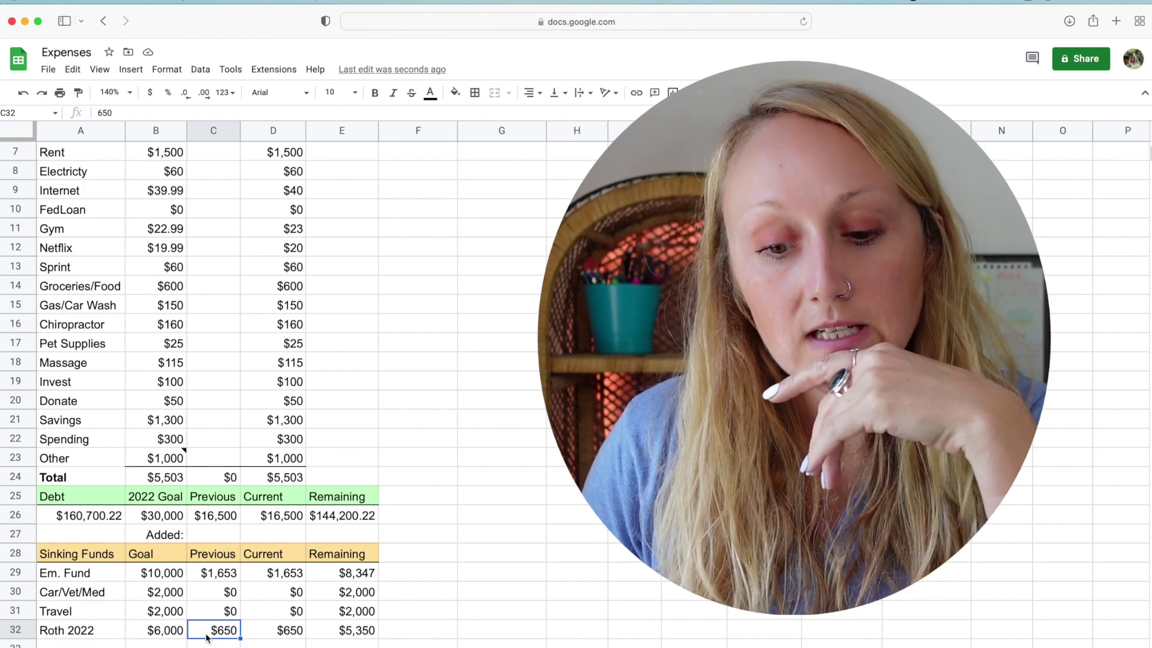
{"action": "left_click", "coordinate": [255, 635]}
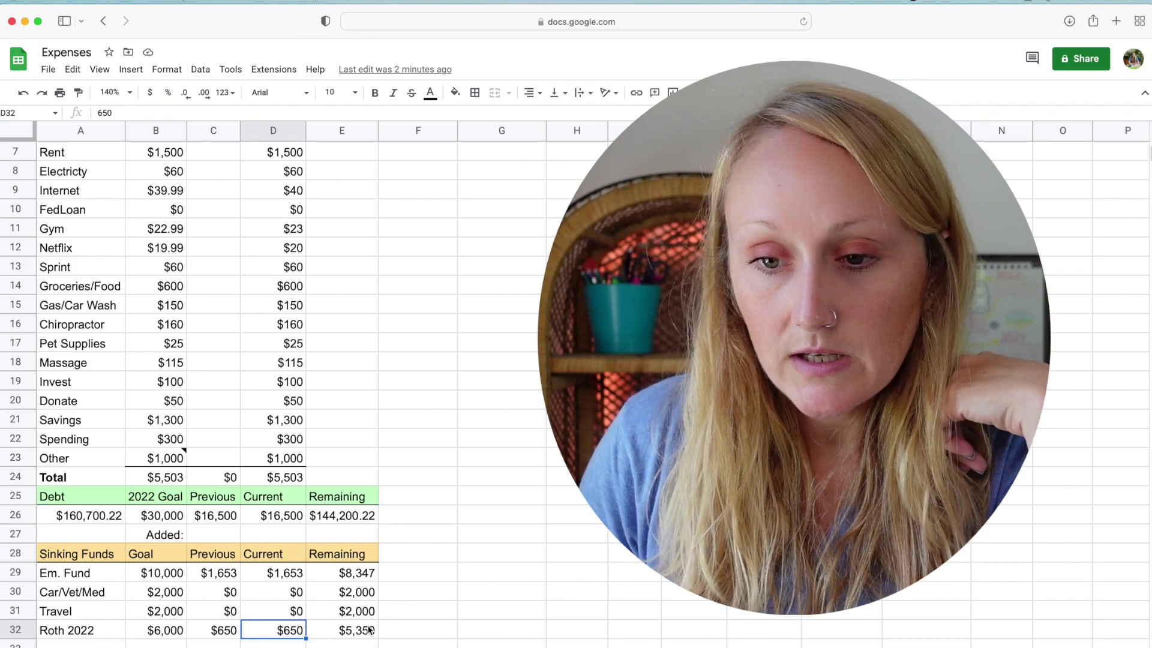
{"action": "scroll", "coordinate": [369, 631], "scroll_direction": "up", "scroll_amount": 3}
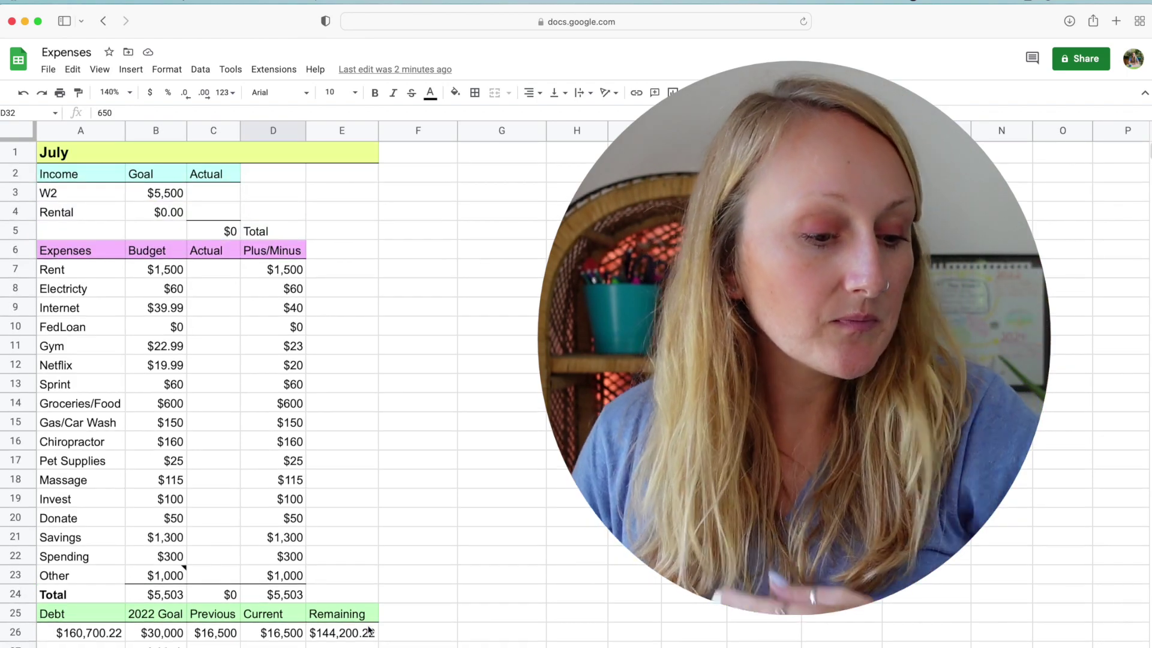